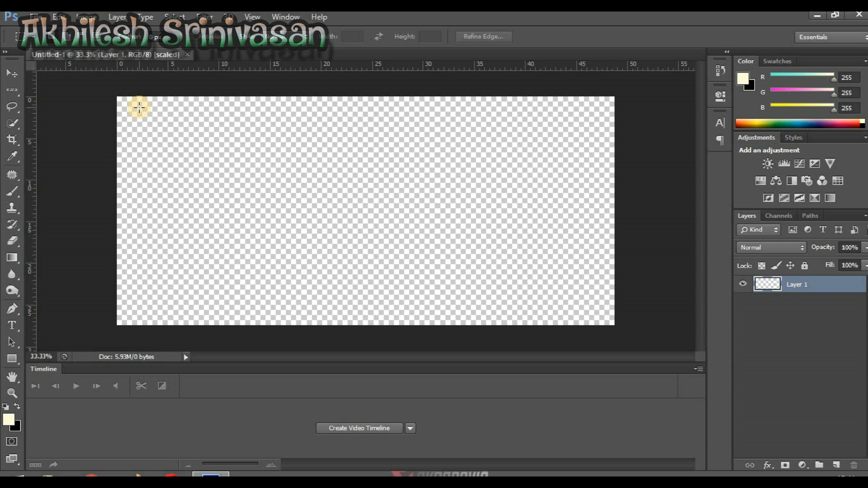
Add a text box near the canvas's bottom edge, slightly left of centre, containing the word "Subscribe"
key(t)
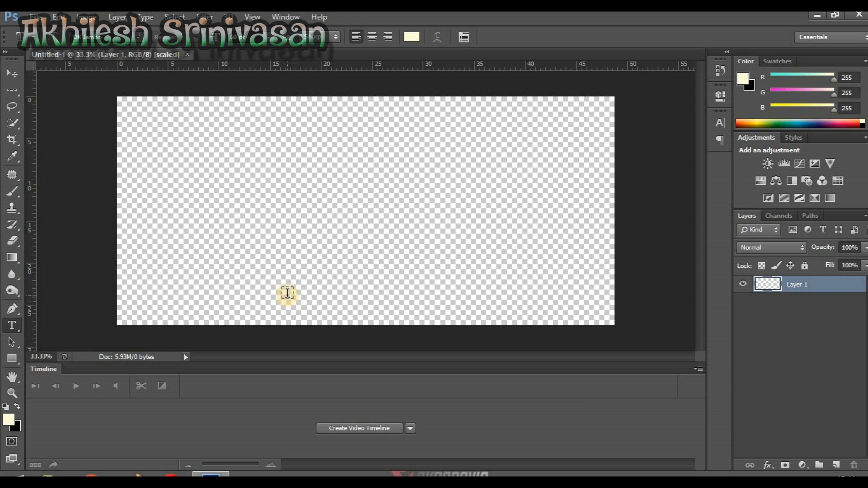
drag(269, 294, 429, 318)
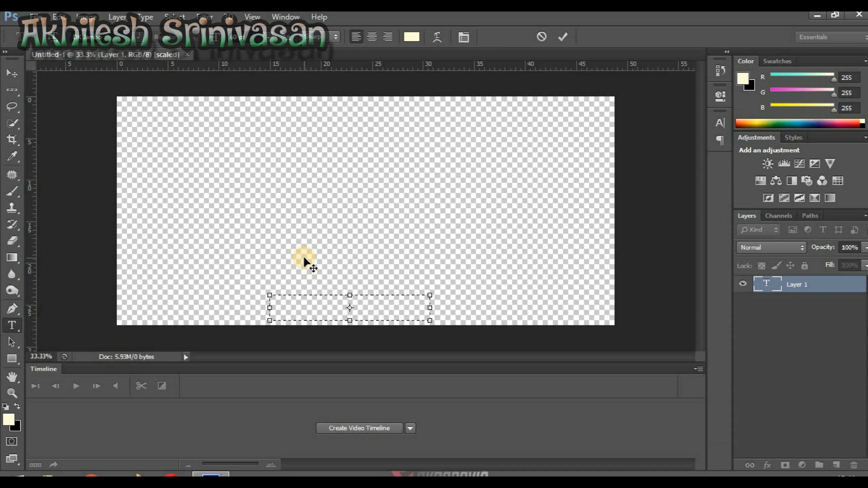
text(Subscribe)
click(563, 37)
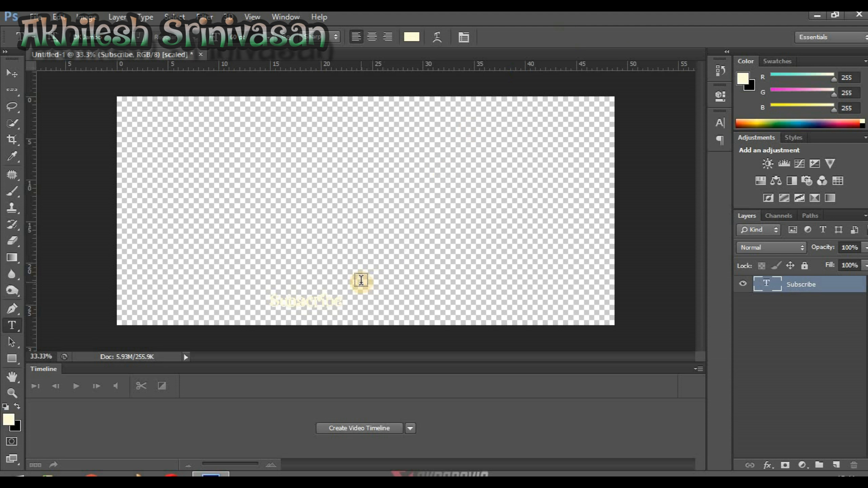
key(v)
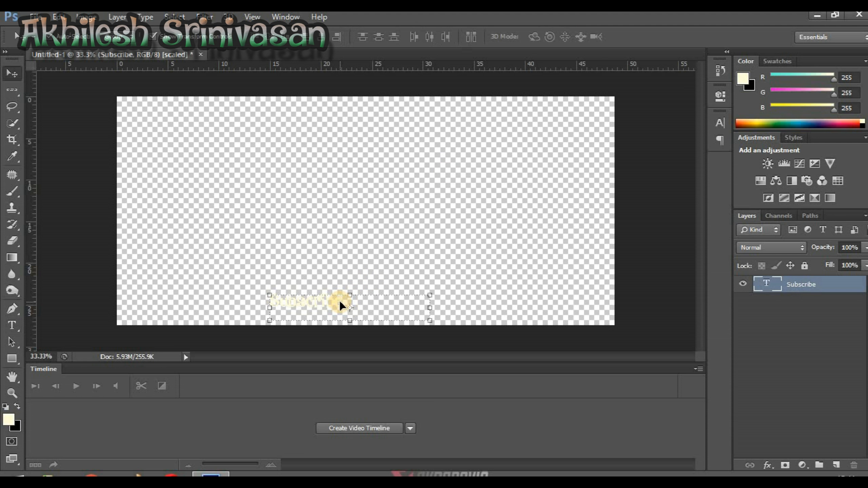
drag(367, 302, 409, 301)
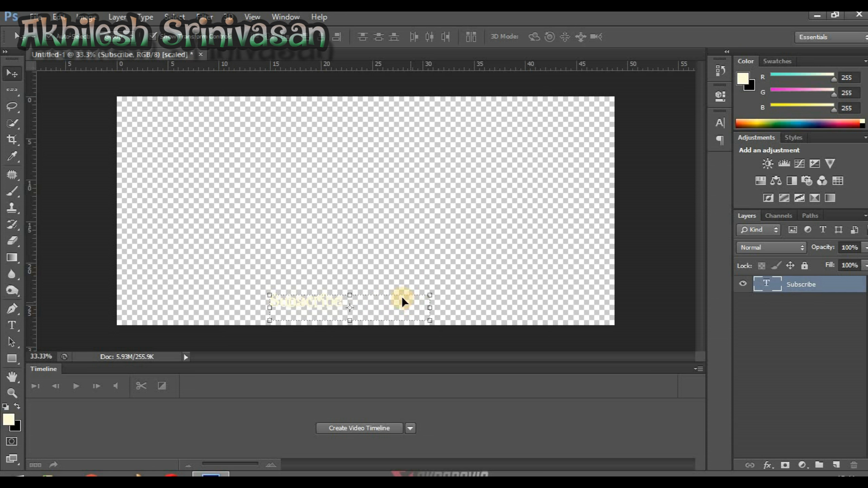
drag(357, 301, 394, 301)
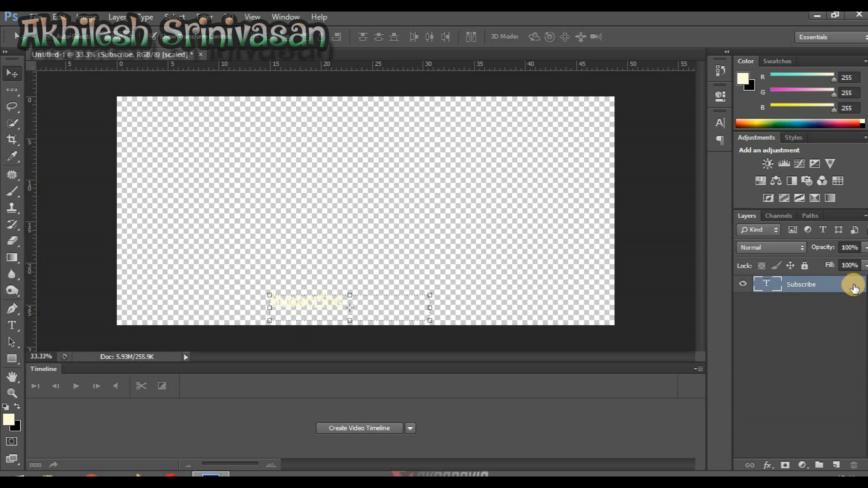
Apply Bevel & Emboss, Stroke and Drop Shadow effects to the Subscribe text layer
double_click(853, 289)
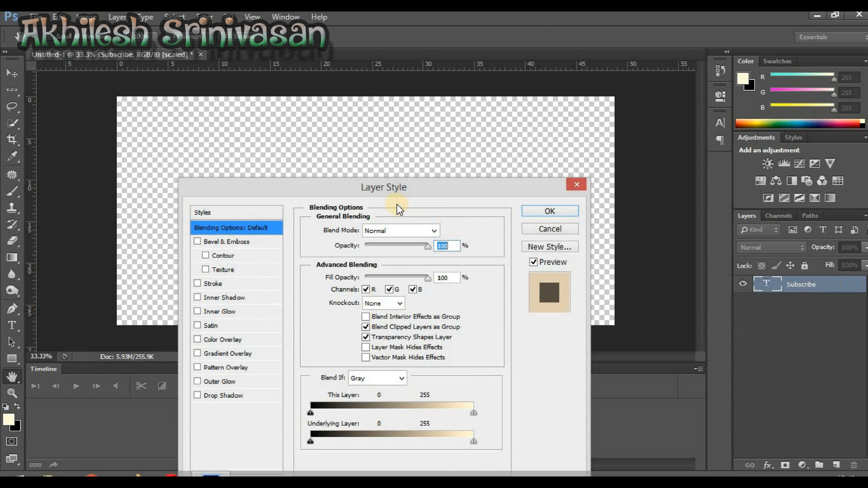
drag(402, 190, 631, 140)
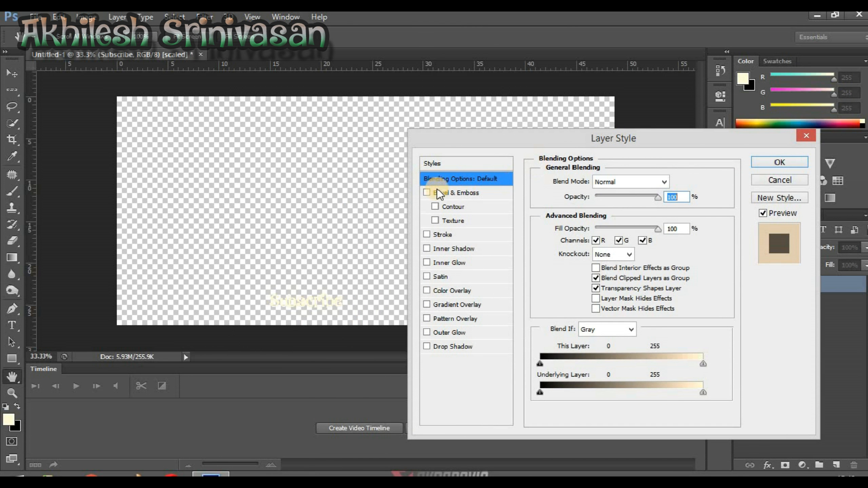
click(427, 193)
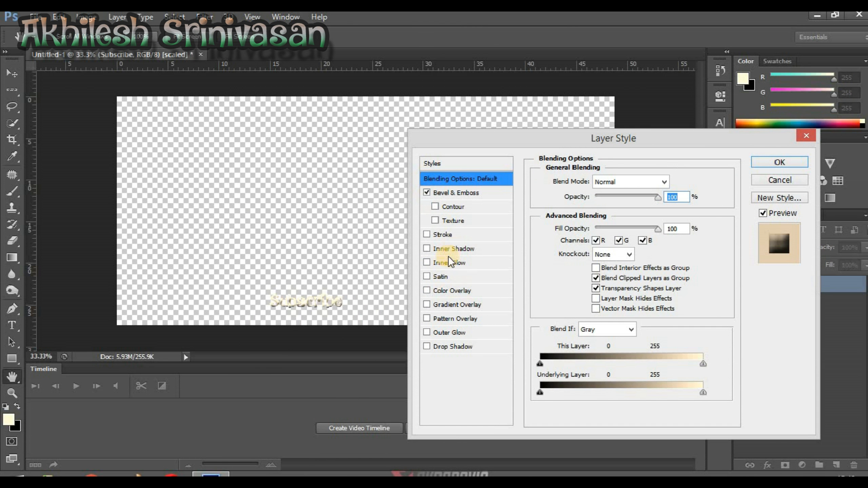
click(426, 192)
click(427, 235)
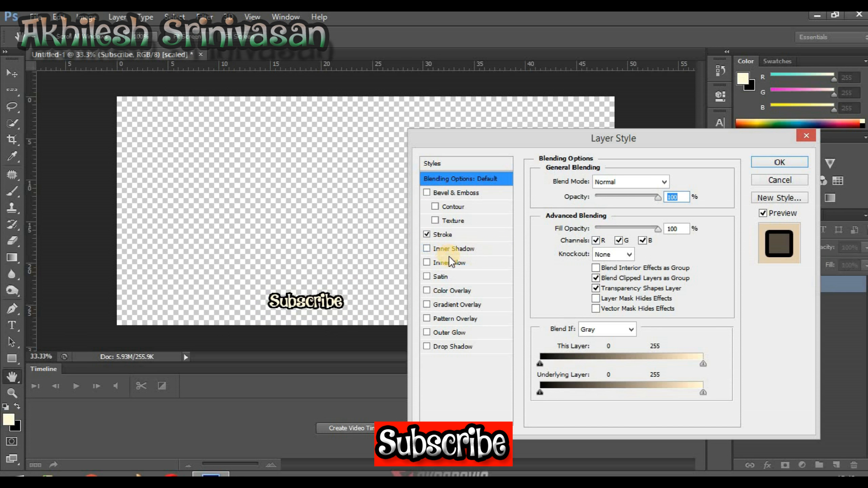
click(428, 192)
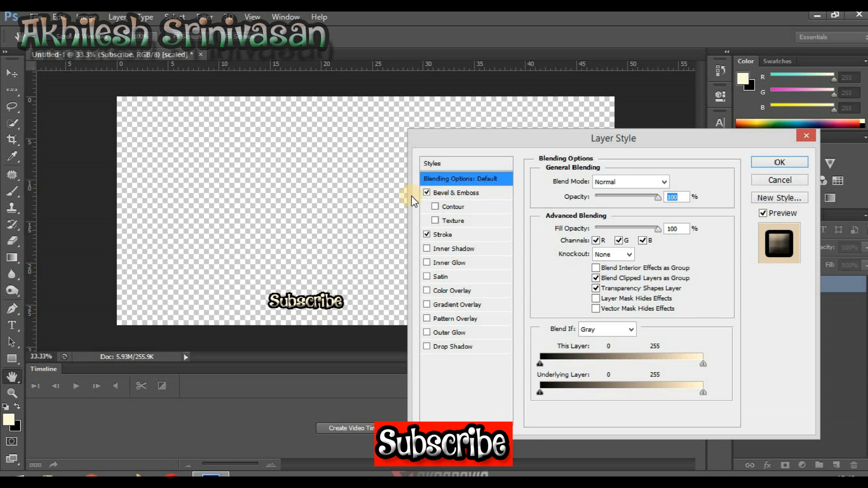
click(447, 350)
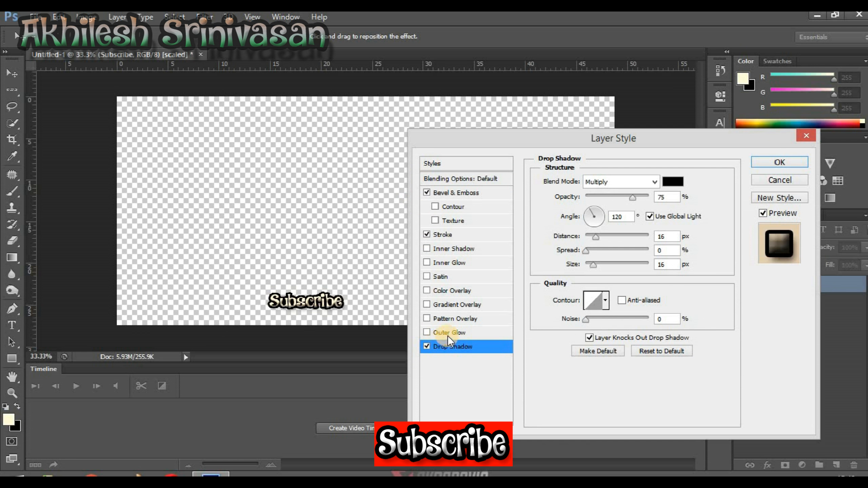
Add a Gradient Overlay with the Blue, Red, Yellow preset to the Subscribe text, leaving Color Overlay off
click(467, 289)
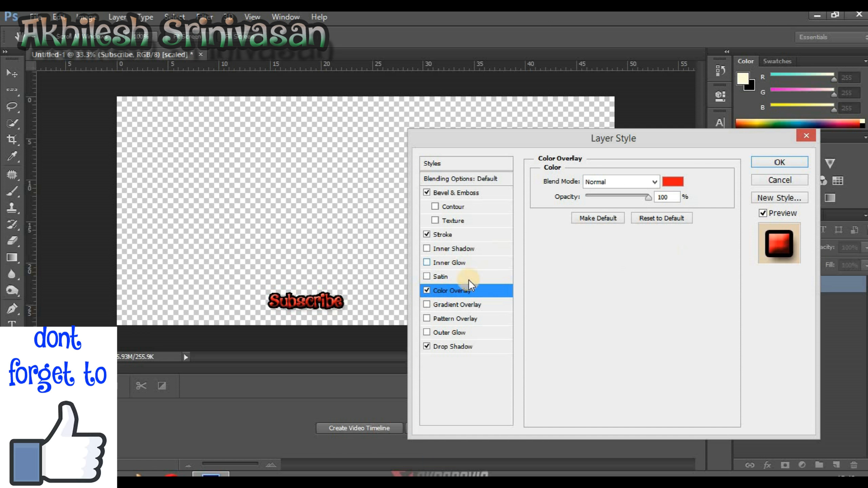
click(468, 307)
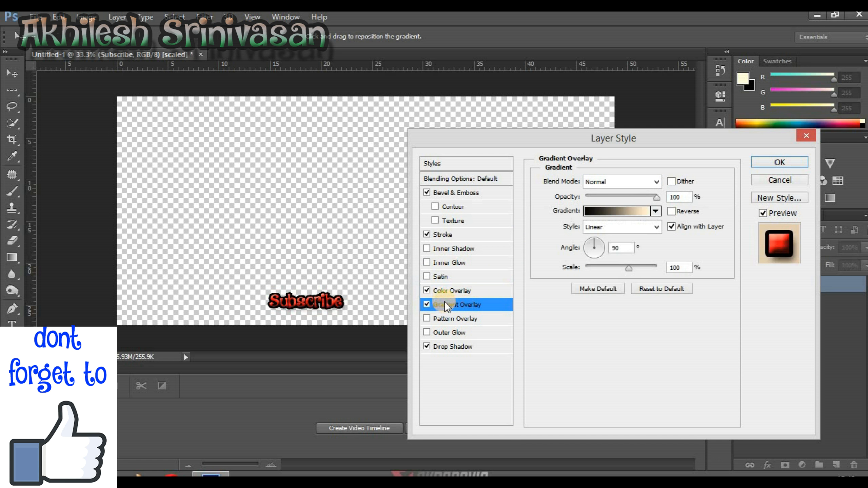
click(427, 290)
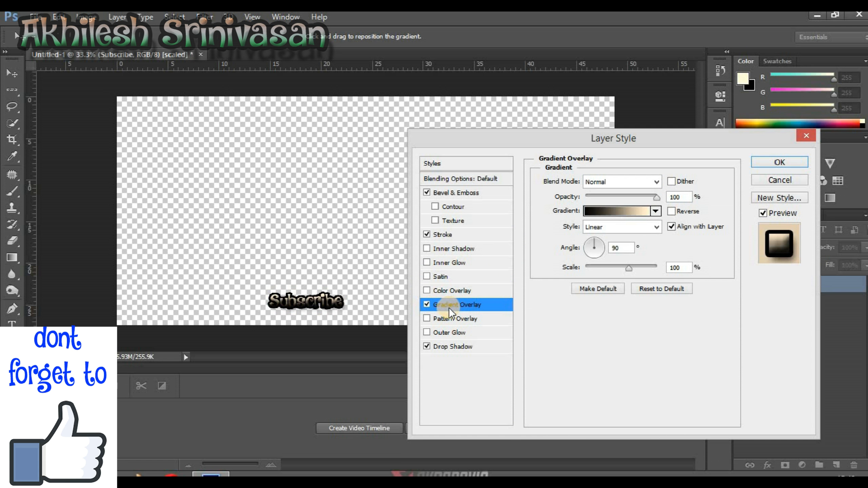
click(655, 209)
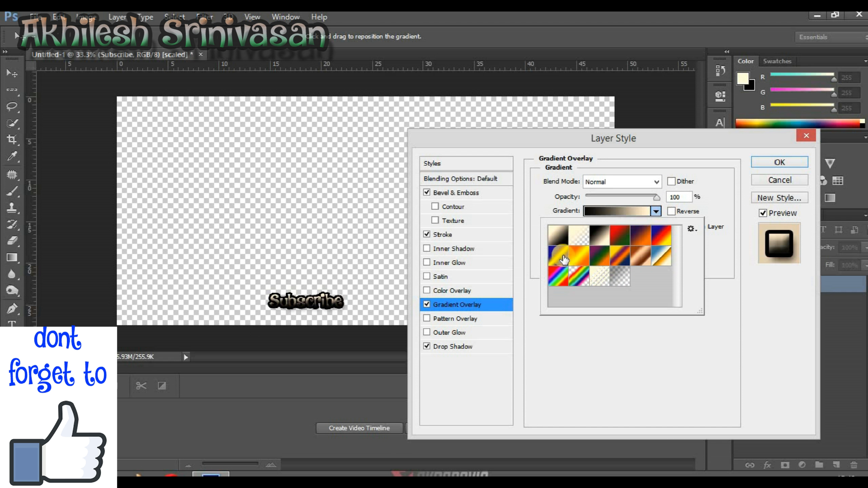
click(662, 238)
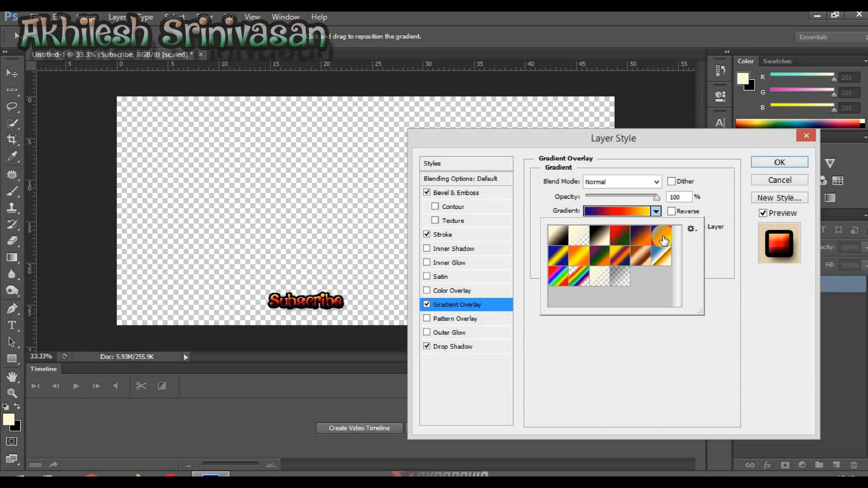
click(717, 323)
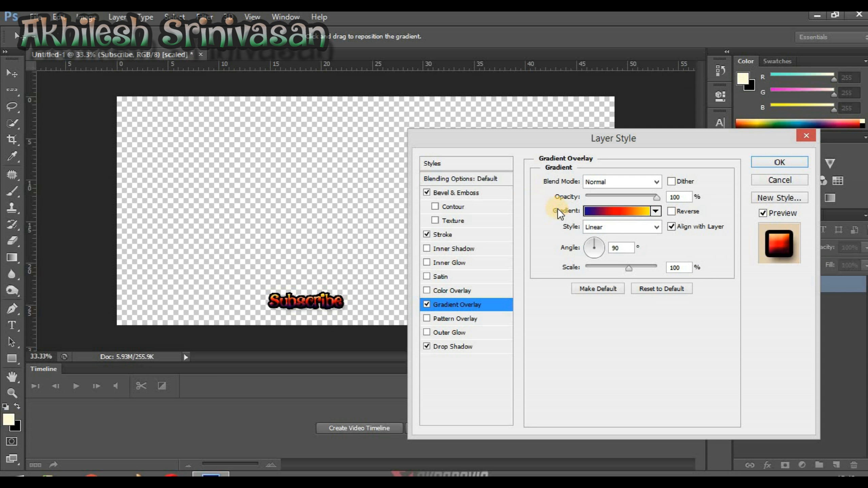
Edit the overlay gradient and set its starting colour stop at 0% to orange f69e48
click(632, 210)
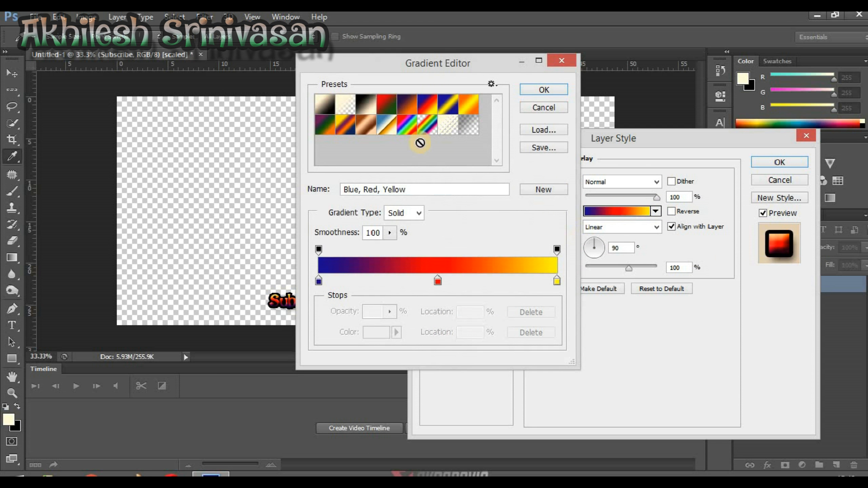
click(320, 249)
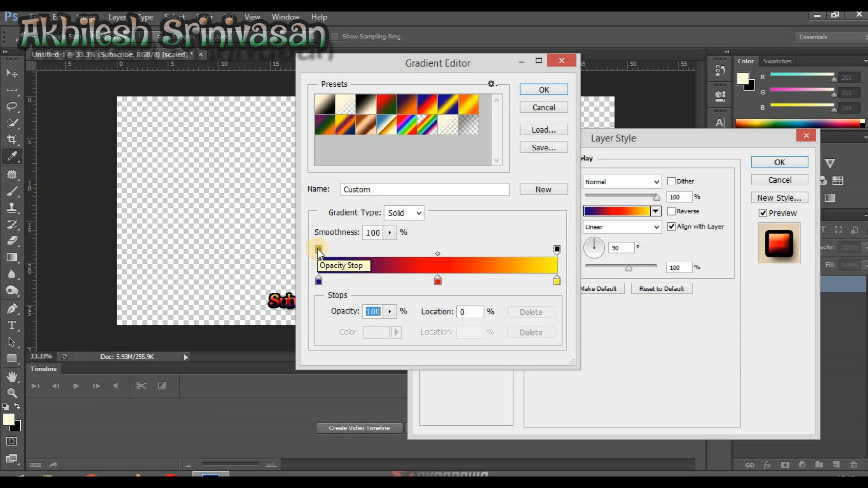
click(317, 280)
double_click(318, 281)
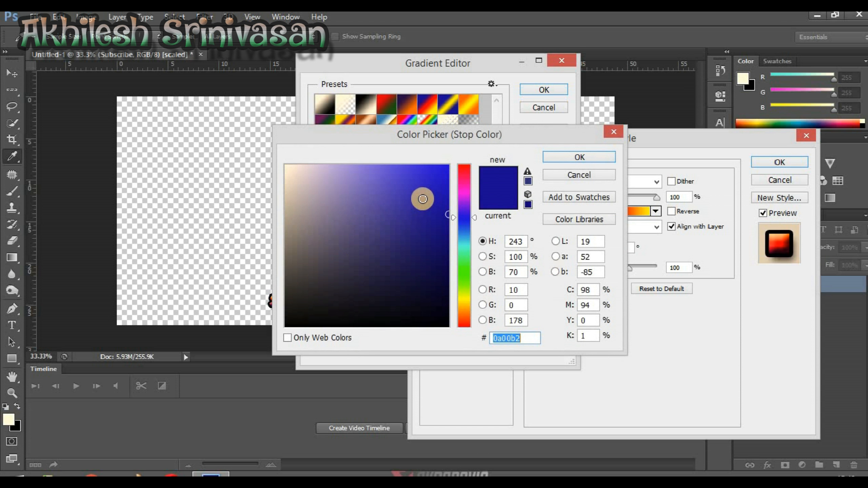
drag(463, 318, 462, 314)
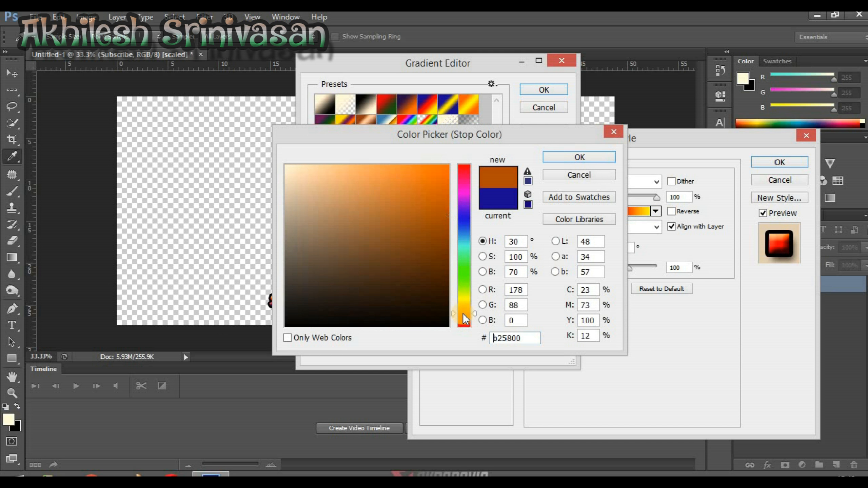
drag(402, 181, 400, 170)
click(577, 157)
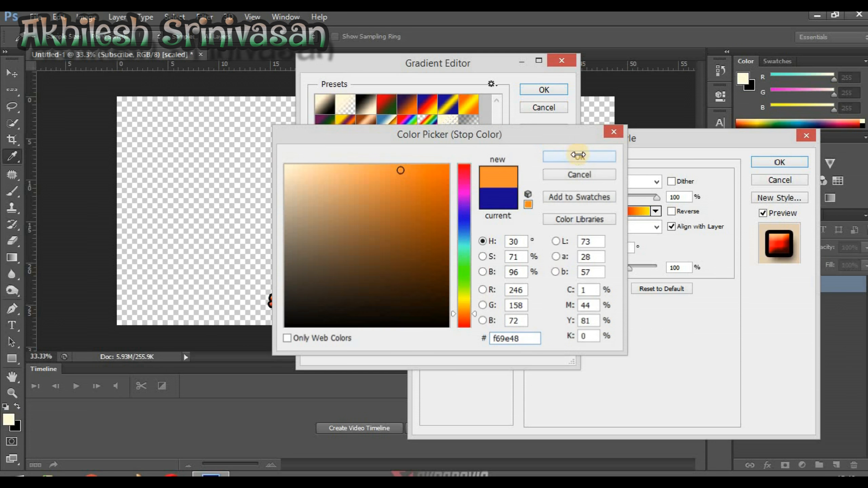
Set the gradient's middle colour stop at 50% to white ffffff
double_click(438, 281)
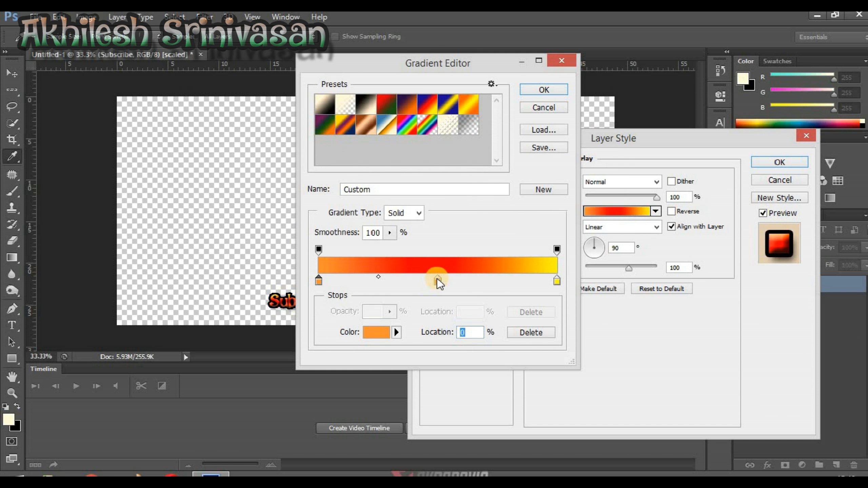
click(234, 164)
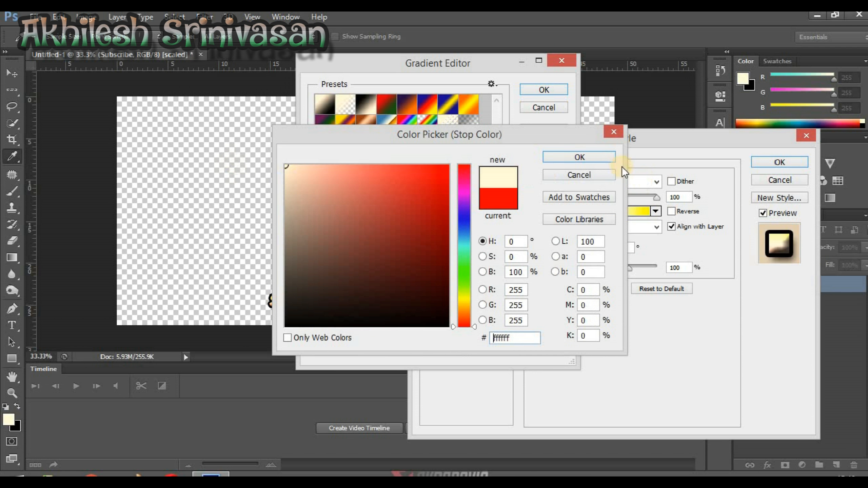
click(582, 158)
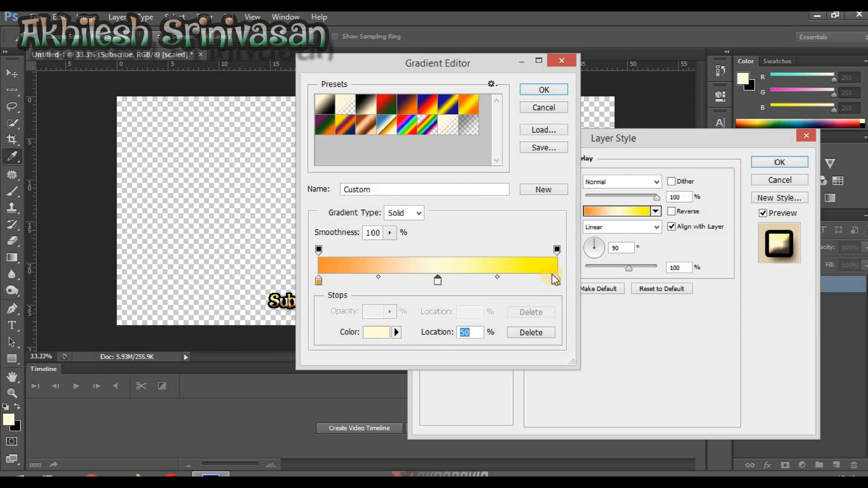
Set the gradient's end colour stop at 100% to bright green 06ff00
double_click(556, 280)
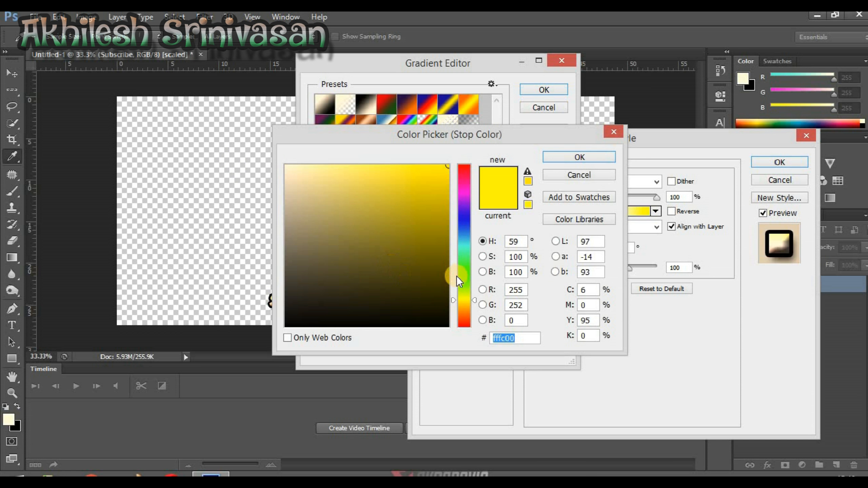
click(454, 275)
click(440, 173)
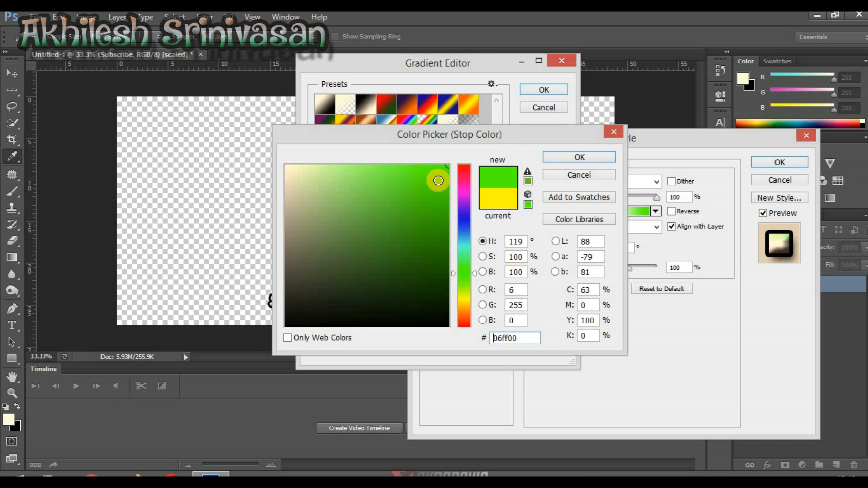
click(581, 157)
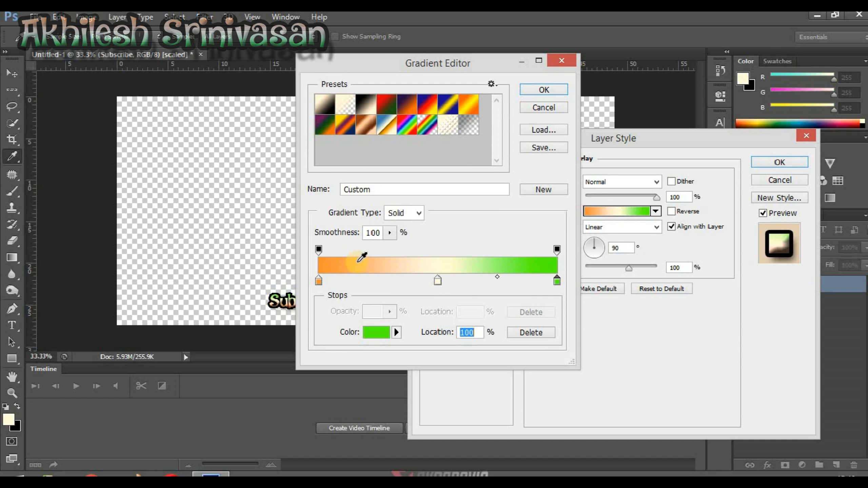
Change the gradient's starting colour stop at 0% to a saturated bright green
double_click(319, 282)
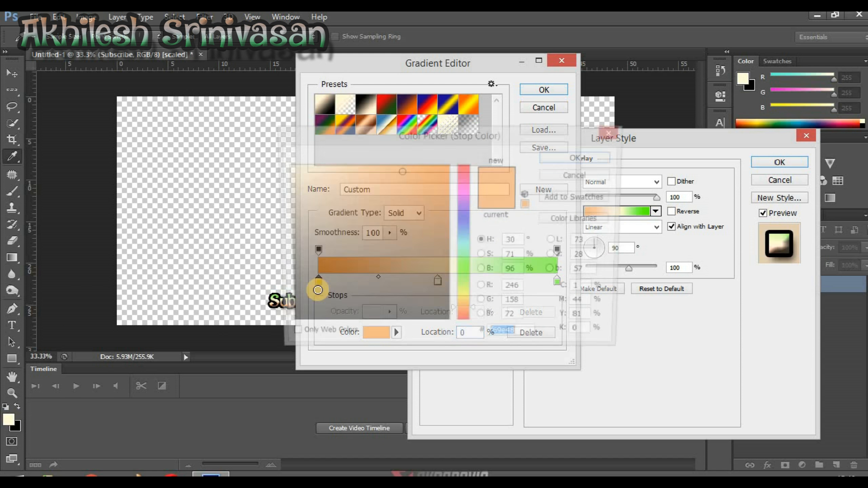
click(462, 267)
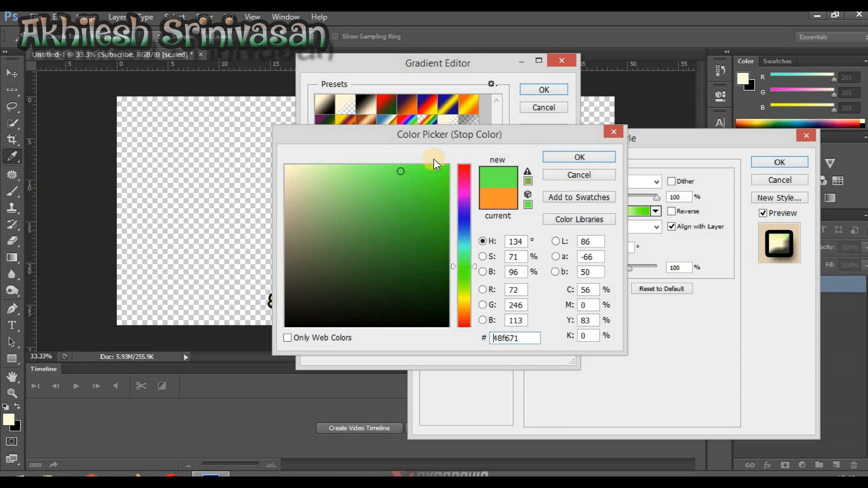
click(447, 167)
click(580, 158)
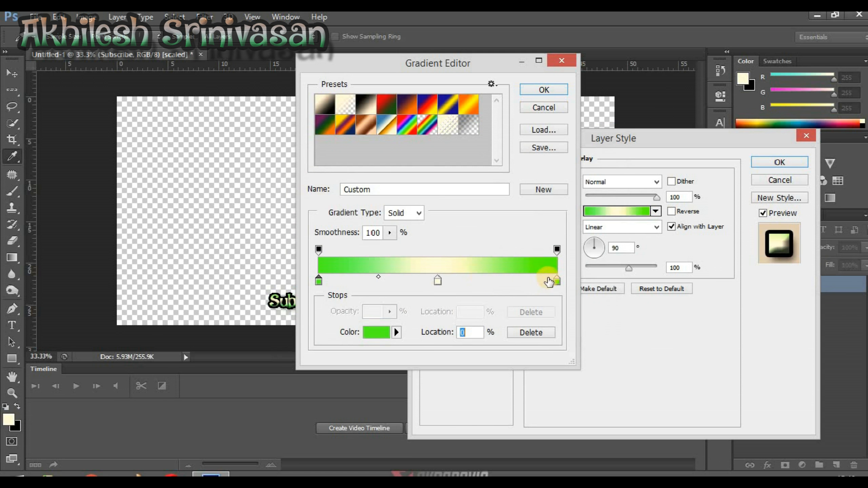
Set the gradient's end colour stop at 100% to orange f2892c and accept the edited gradient
double_click(555, 281)
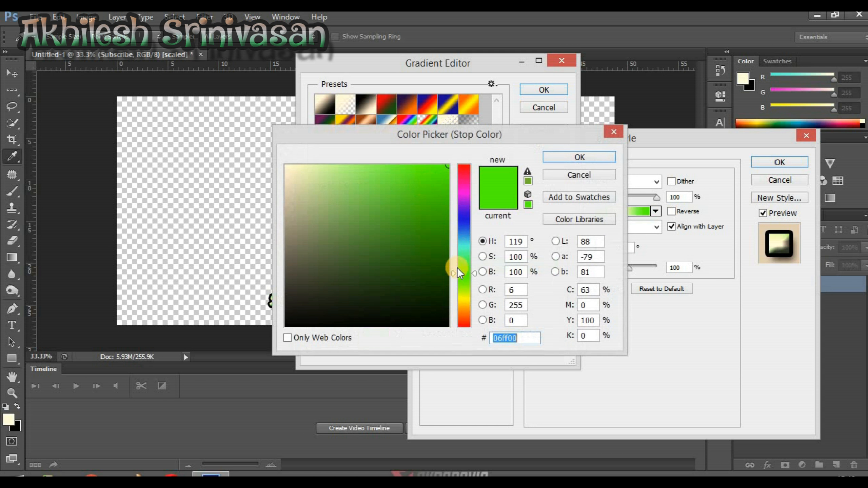
click(462, 325)
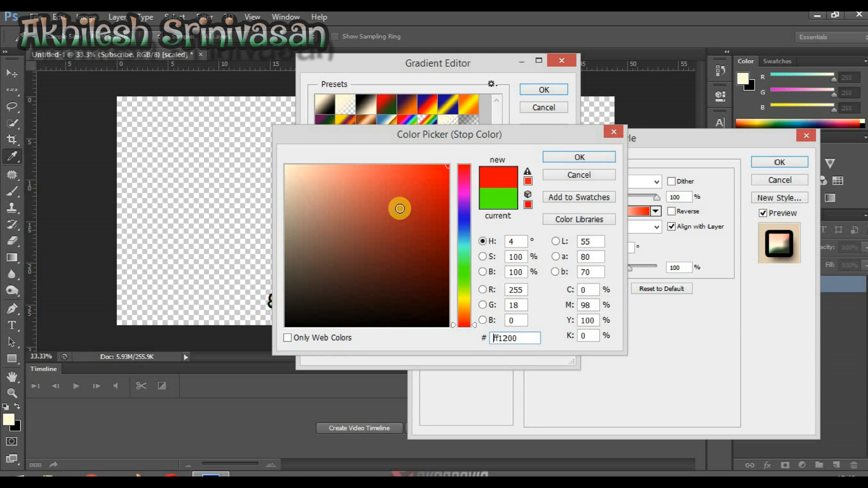
drag(363, 191, 372, 176)
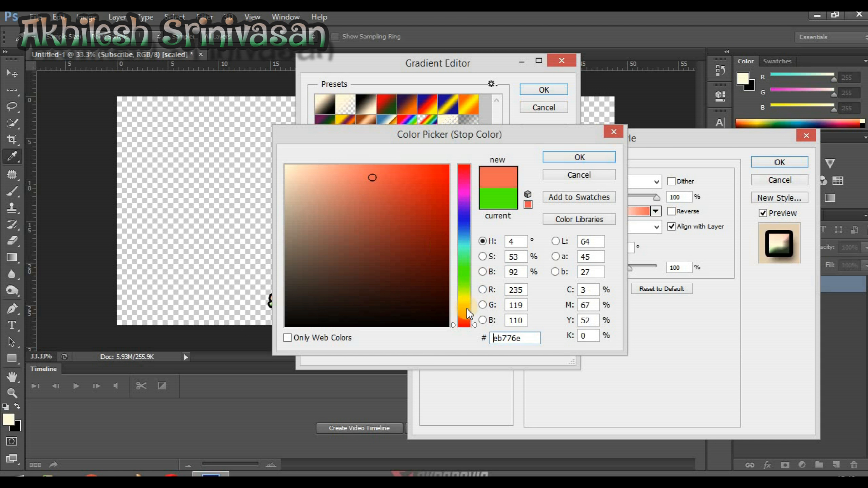
click(466, 310)
click(465, 314)
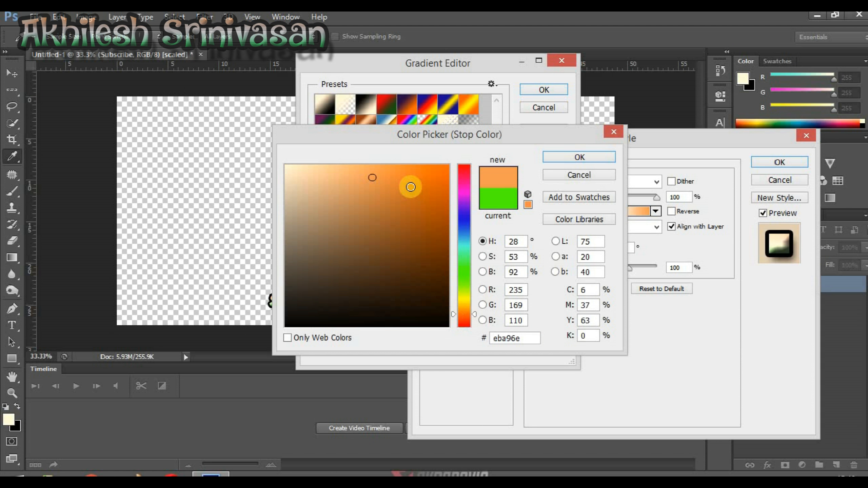
drag(403, 177, 416, 175)
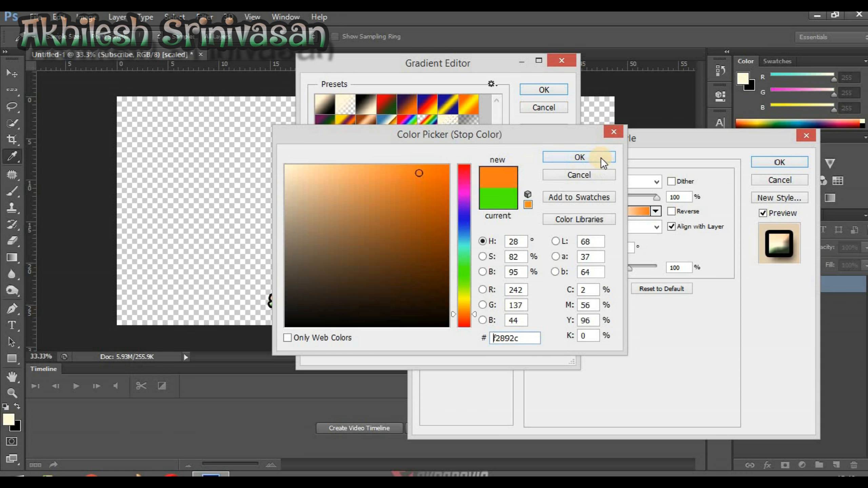
click(600, 157)
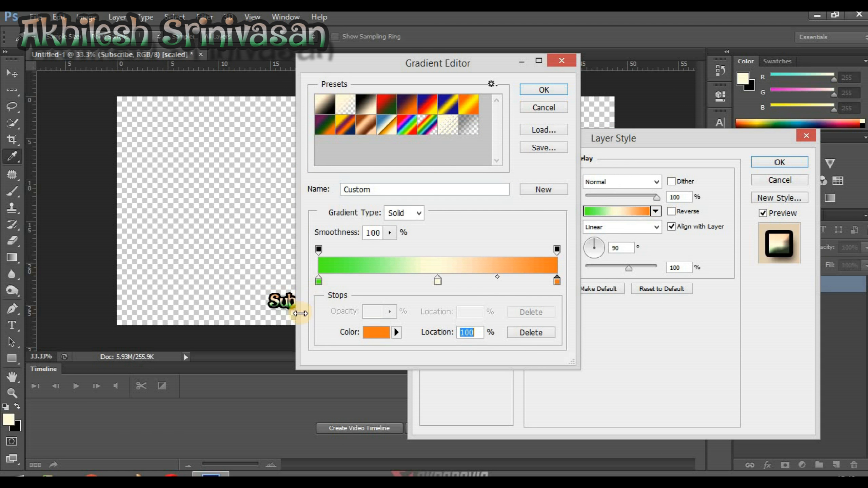
click(549, 91)
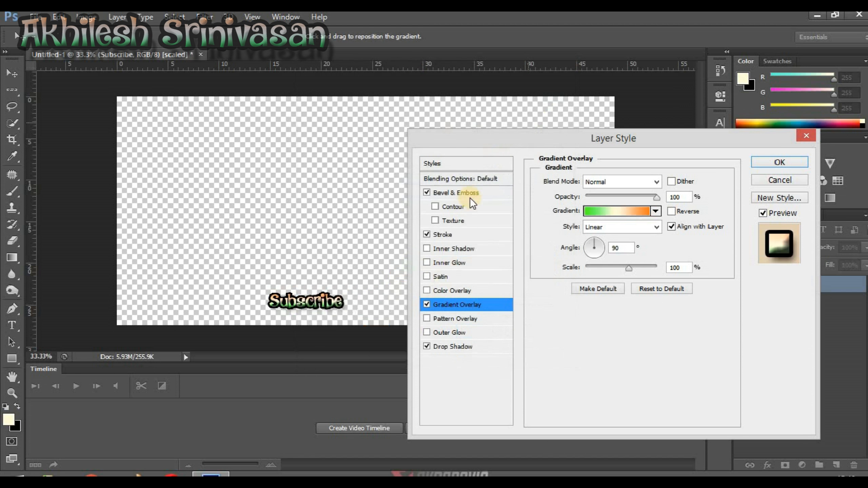
Set the drop shadow's distance to 14 px, spread to 48% and size to 21 px, and apply the layer style
drag(286, 310, 346, 311)
click(456, 347)
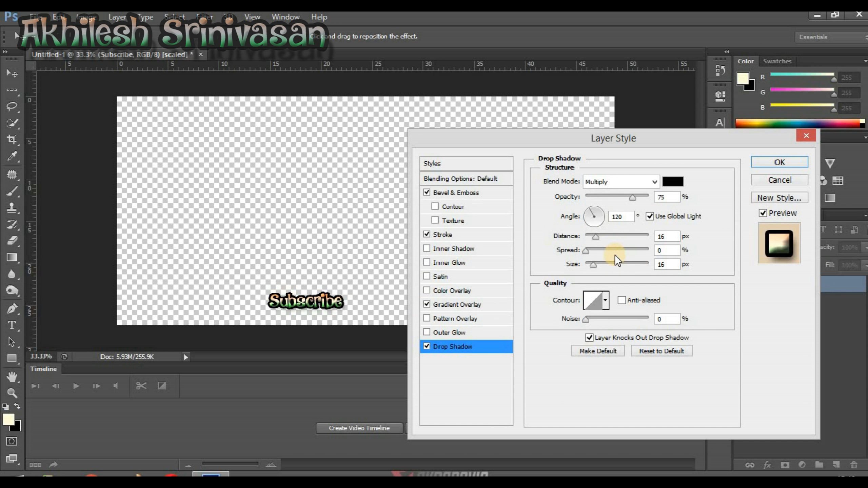
mouse_move(588, 251)
mouse_down()
mouse_move(616, 254)
mouse_move(595, 237)
mouse_up()
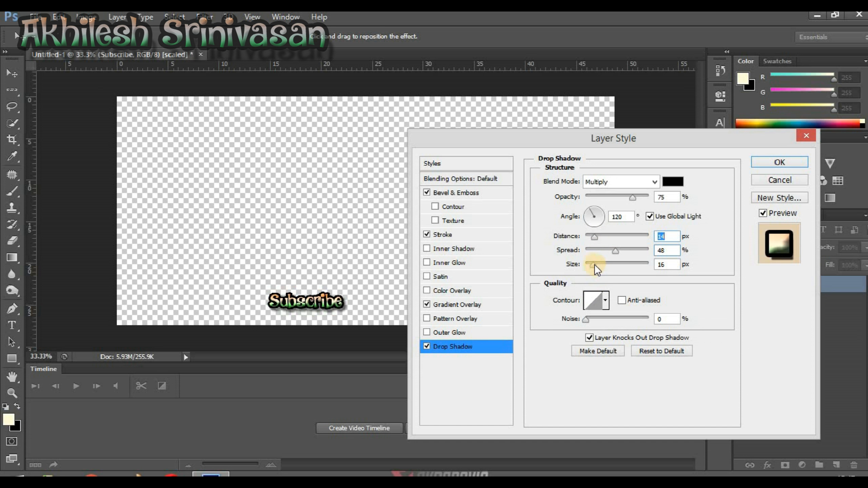
drag(594, 265, 590, 265)
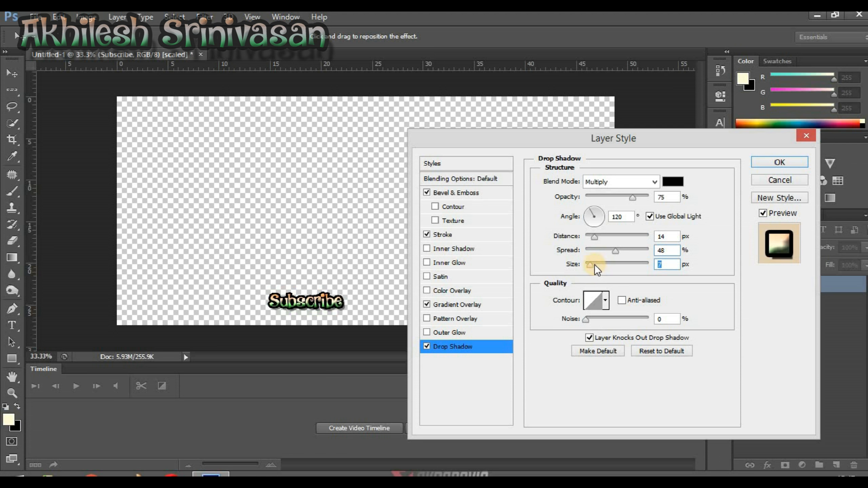
click(594, 264)
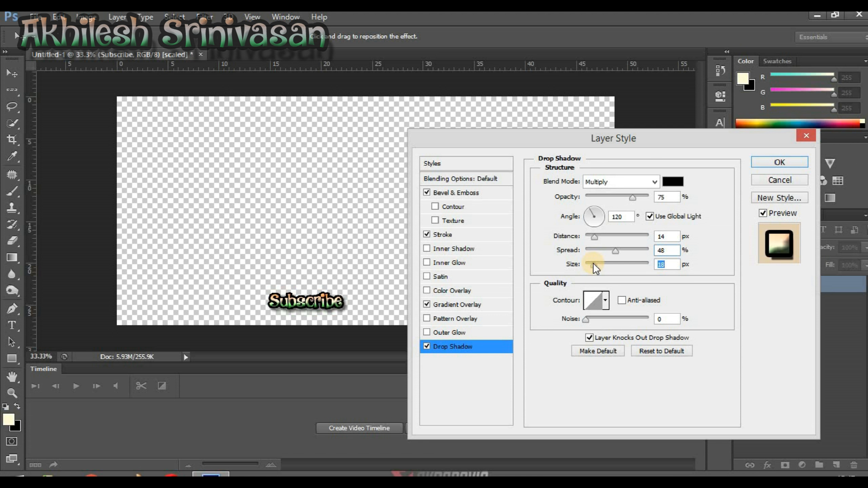
click(594, 264)
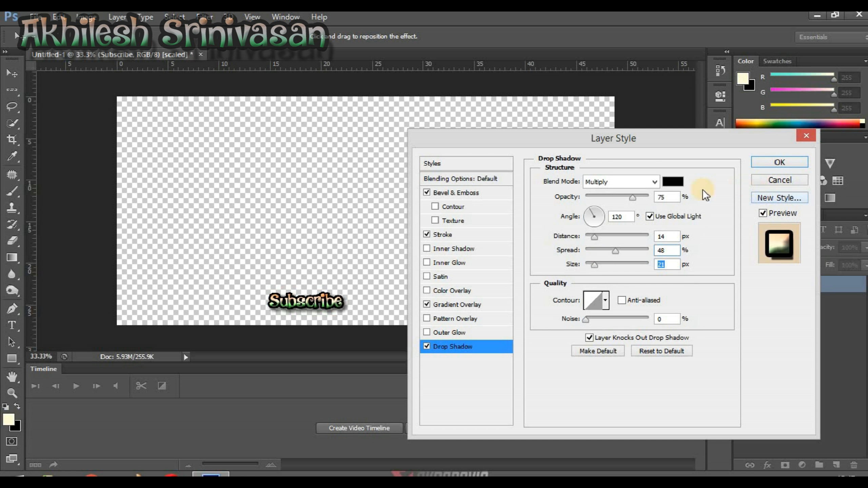
click(780, 162)
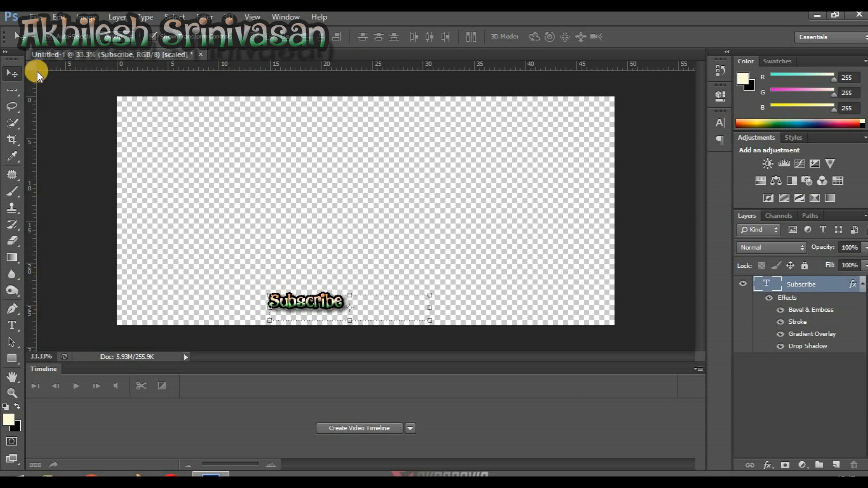
Hide the rulers and move the Subscribe text sideways to about the middle of the canvas's lower edge
drag(363, 299, 427, 290)
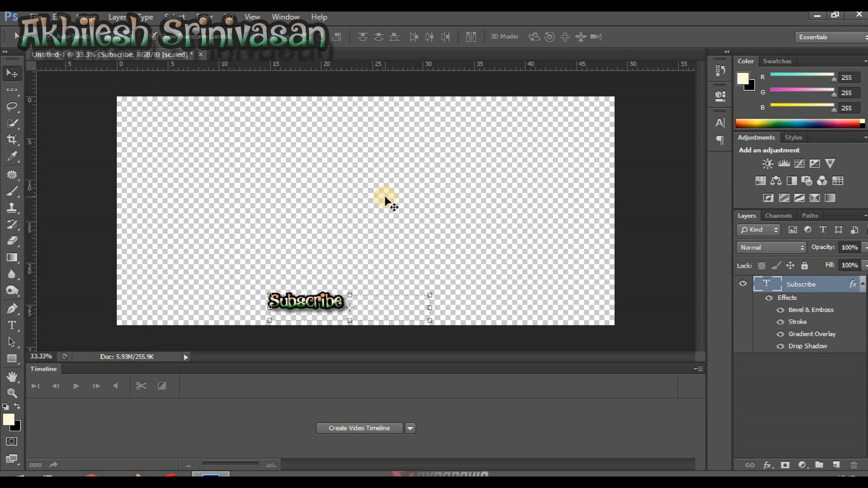
key(ctrl+r)
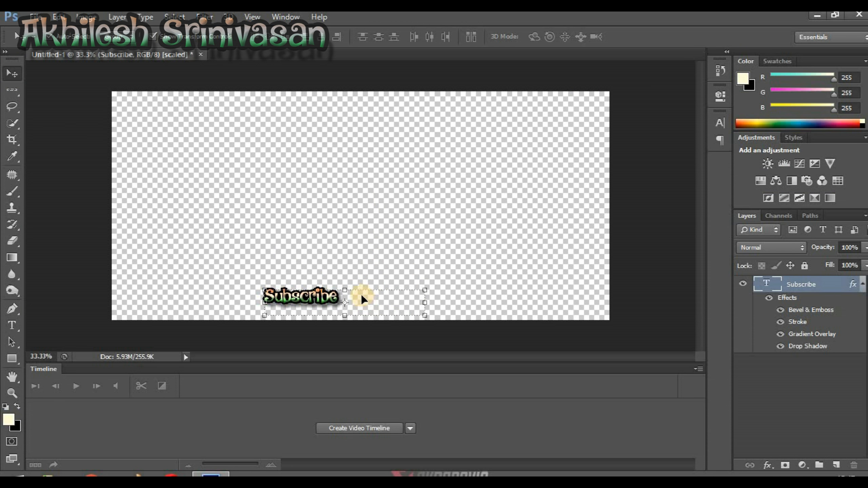
drag(312, 294, 379, 294)
click(422, 260)
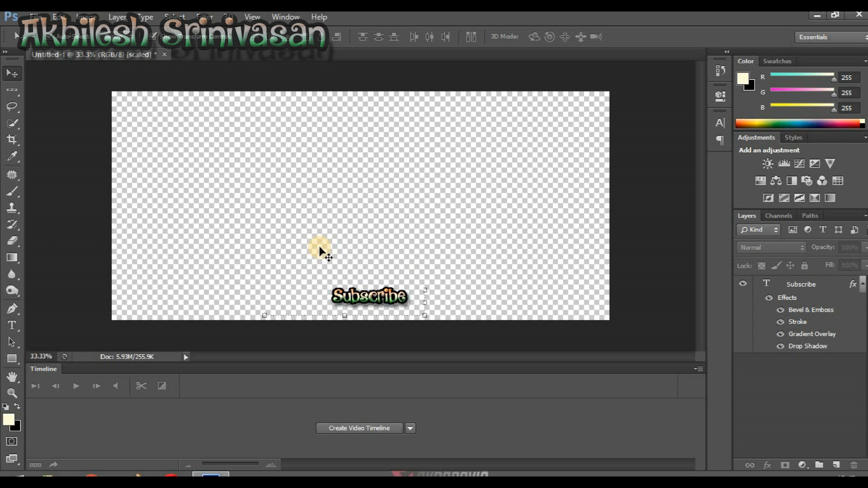
Start saving a copy of the document in PNG format, with the root of drive E: as the destination
click(36, 17)
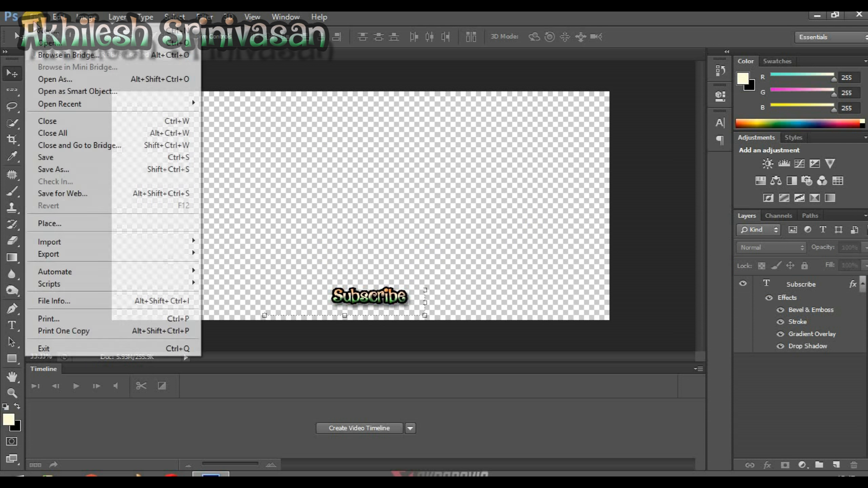
click(63, 172)
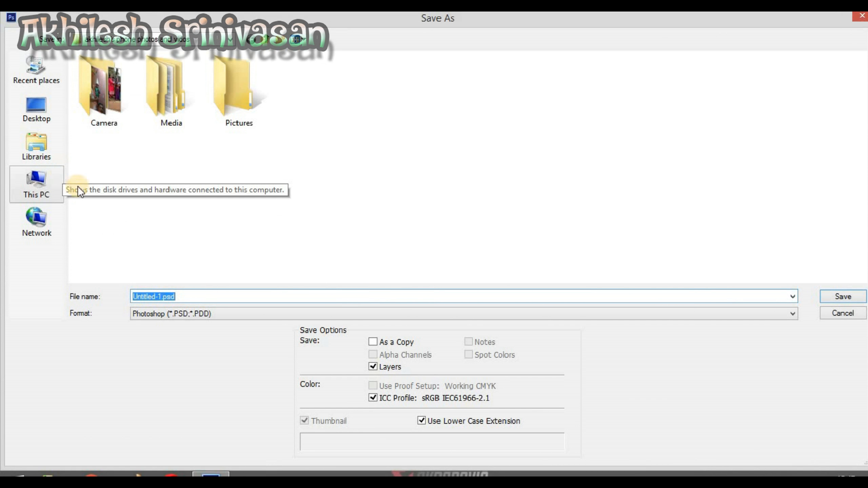
click(212, 313)
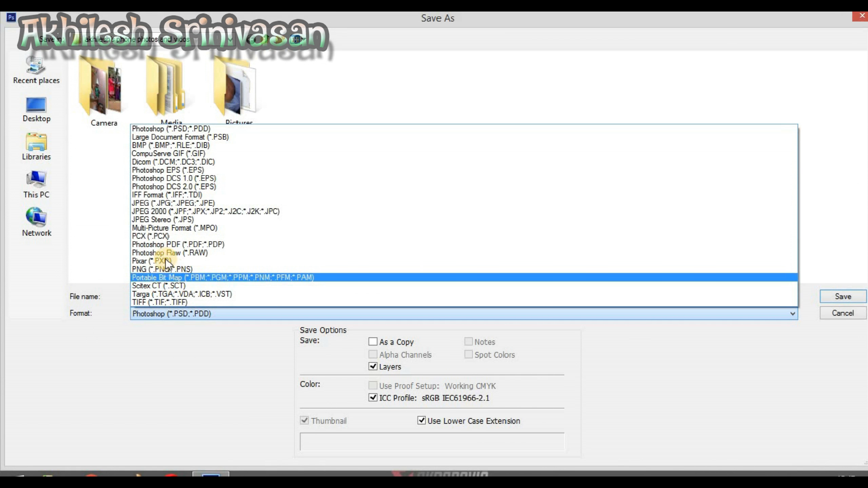
click(164, 270)
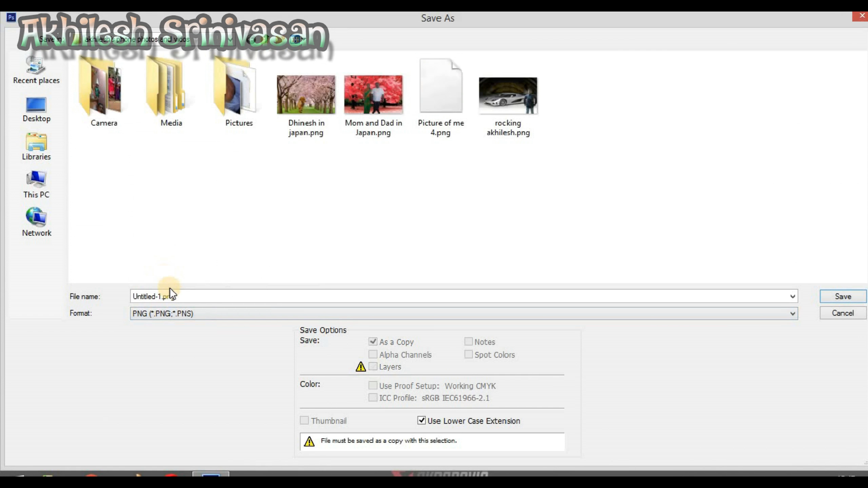
double_click(165, 296)
click(36, 196)
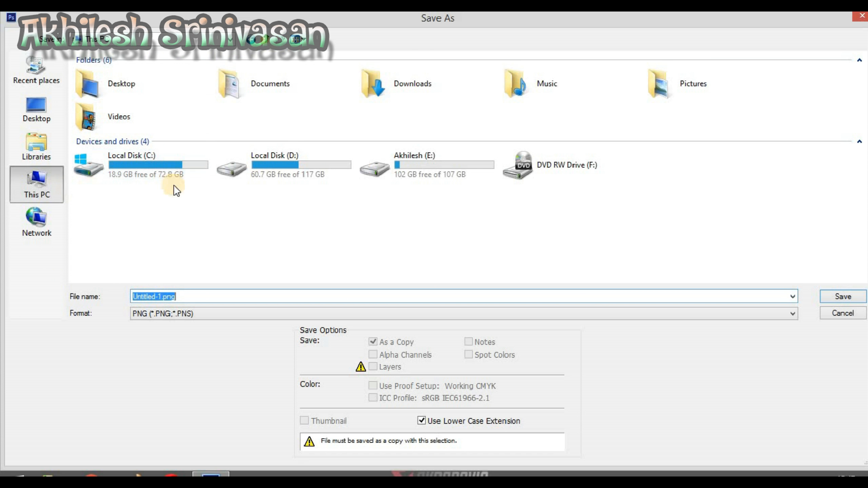
double_click(410, 167)
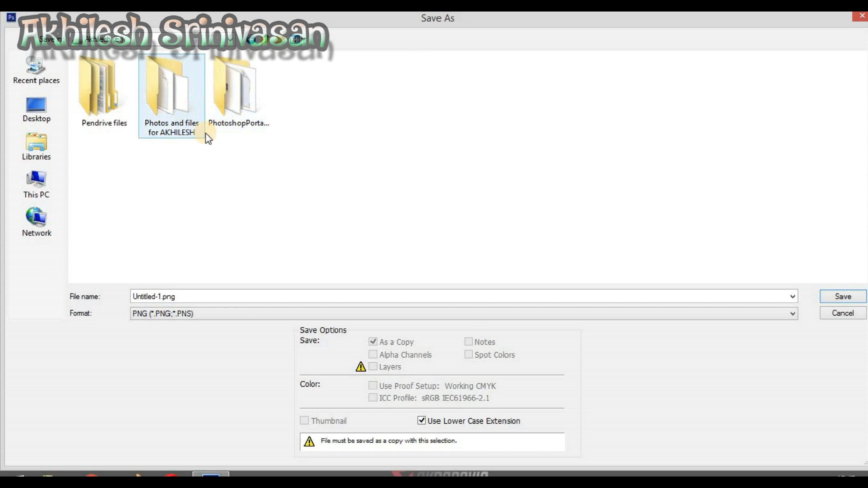
Name the file "subscrbe watermark" and save it with Smallest / Slow compression and no interlacing
double_click(187, 296)
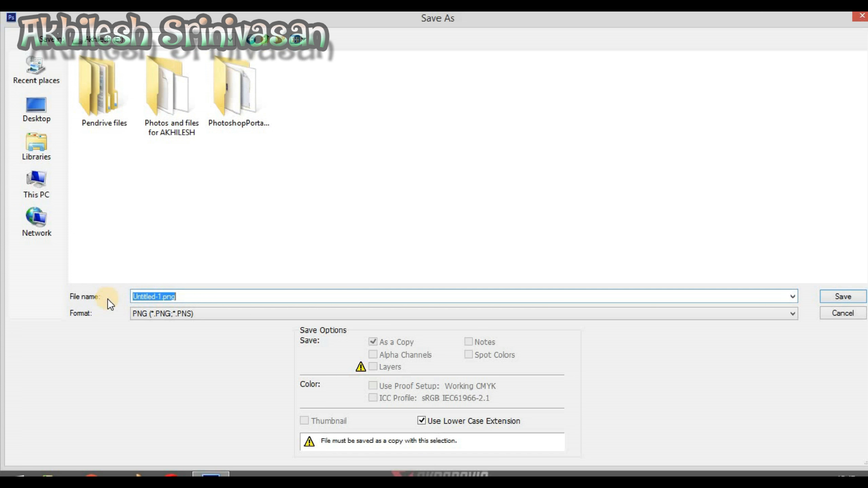
text(sybscrbe water)
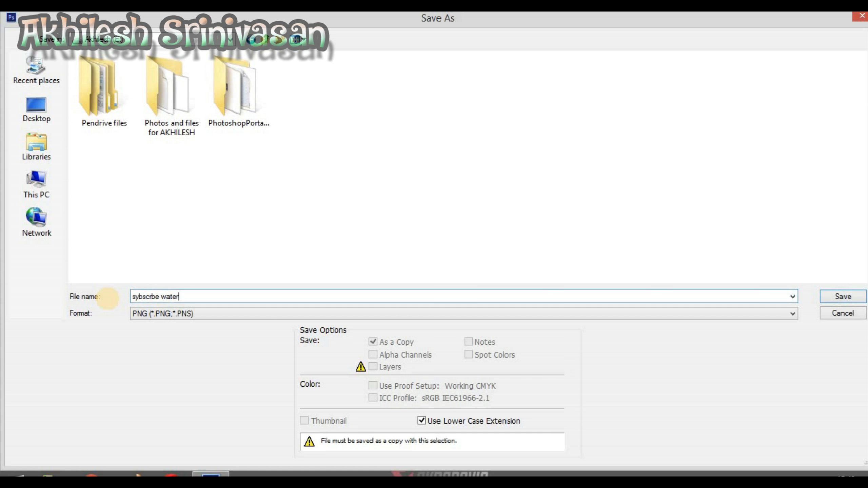
text(mark)
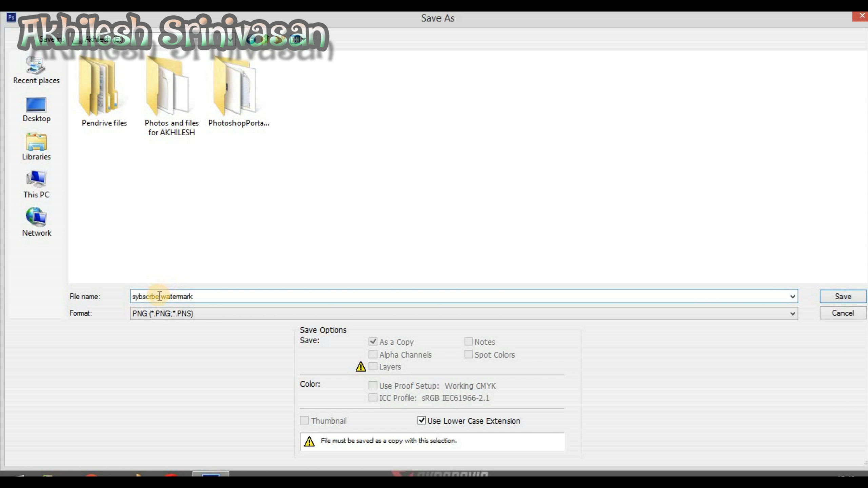
click(140, 295)
key(BackSpace)
text(u)
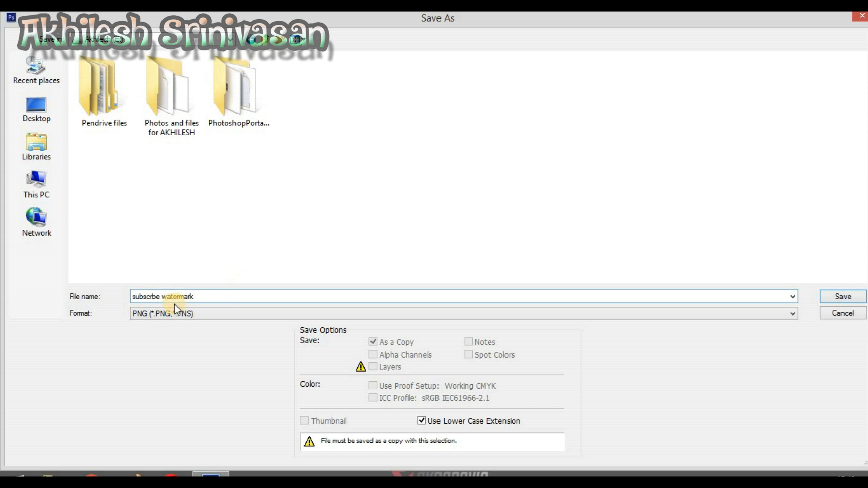
click(837, 297)
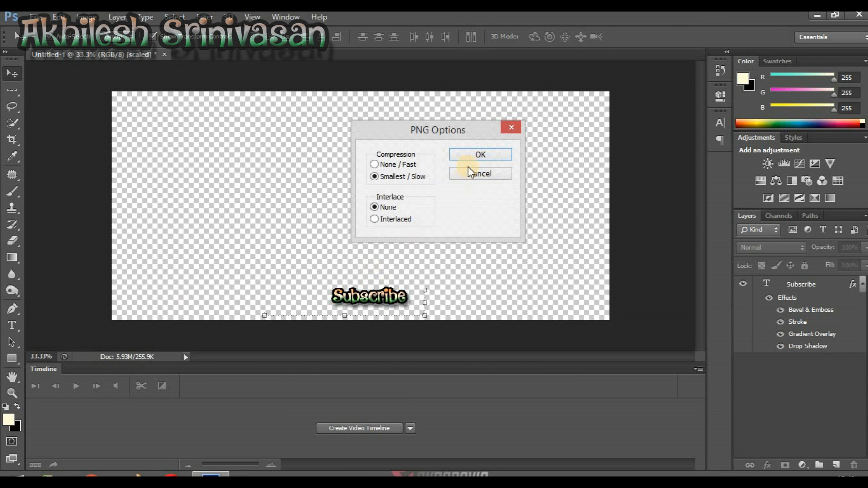
click(473, 156)
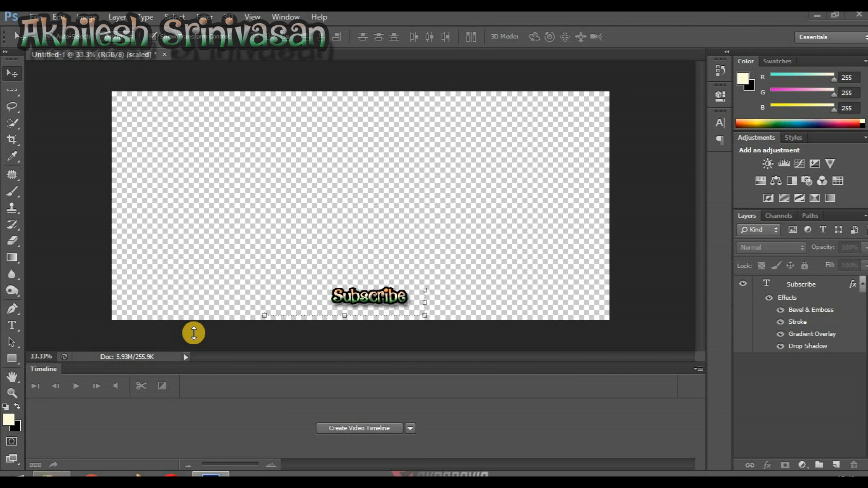
Inspect subscrbe watermark.png from drive E: in Paint at 50% zoom, and return to the Photoshop document
key(super+e)
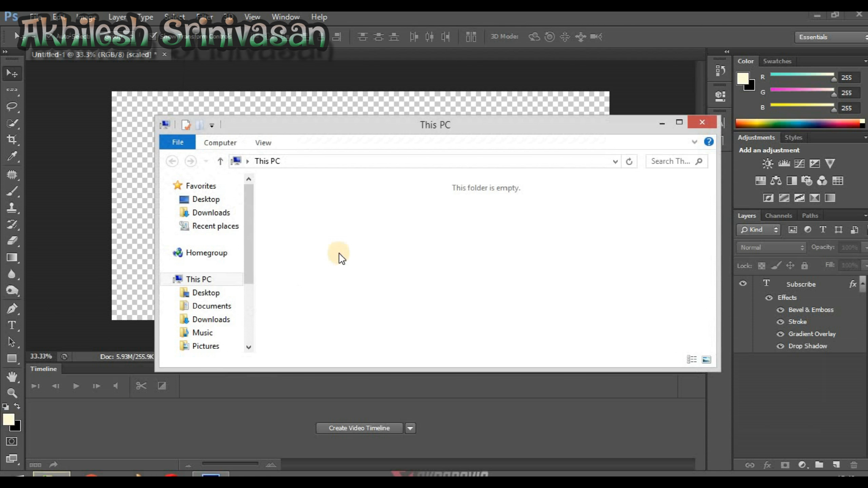
click(681, 125)
click(524, 178)
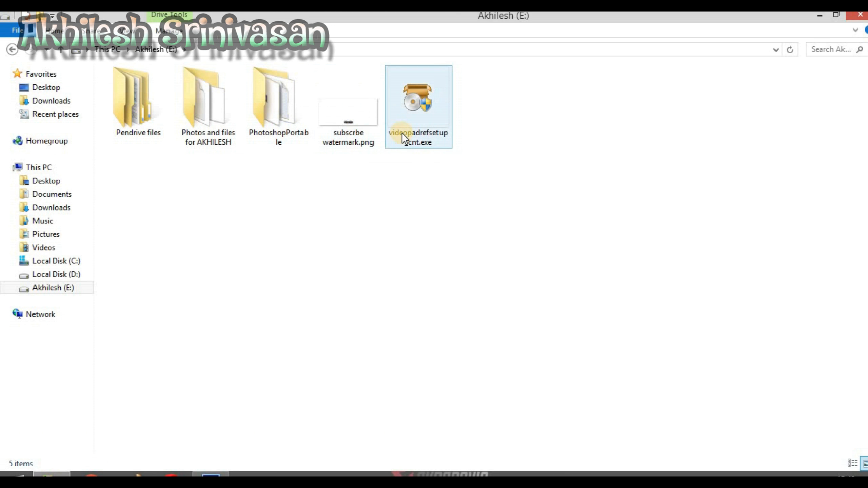
click(339, 126)
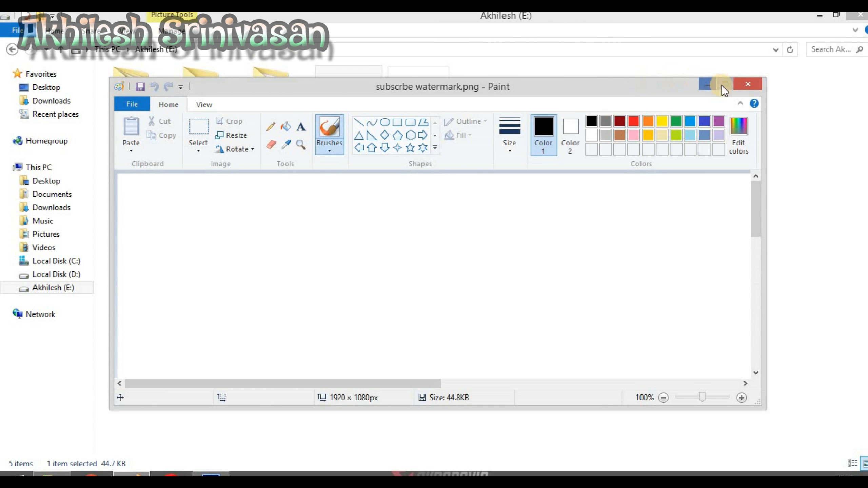
click(722, 85)
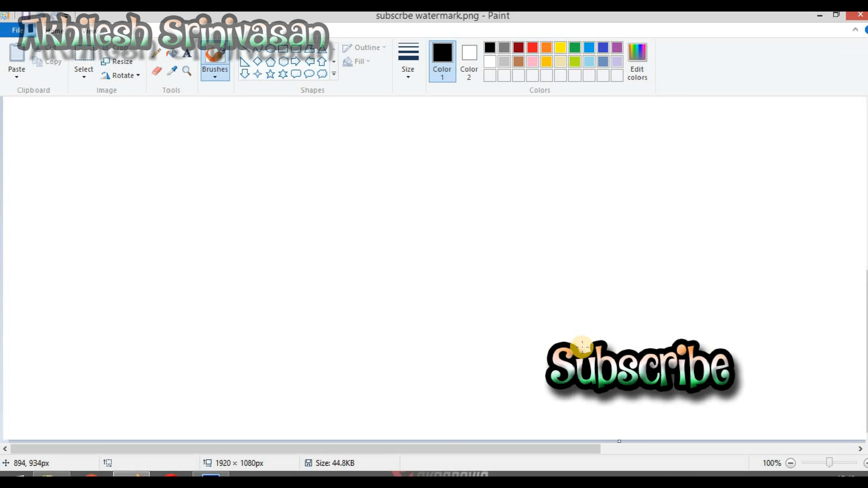
click(814, 460)
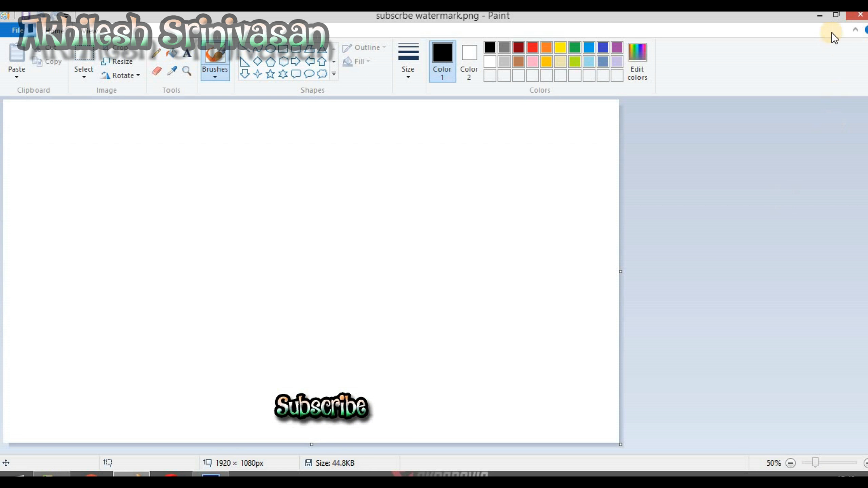
click(822, 19)
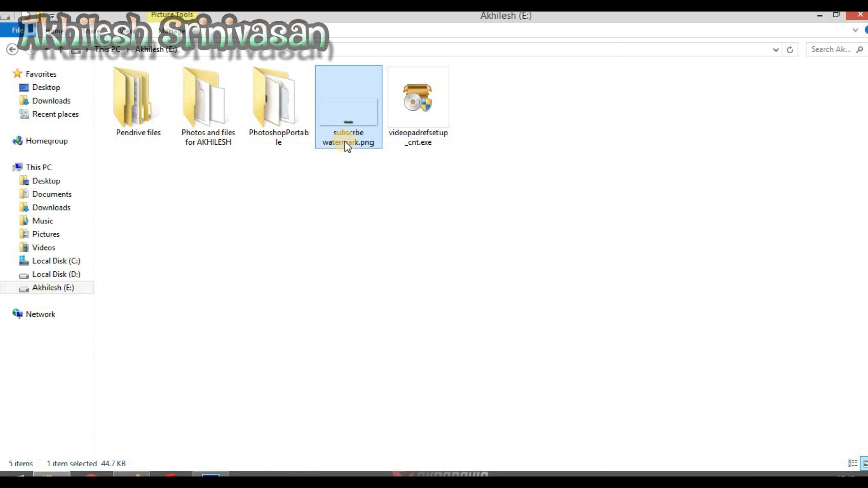
click(213, 475)
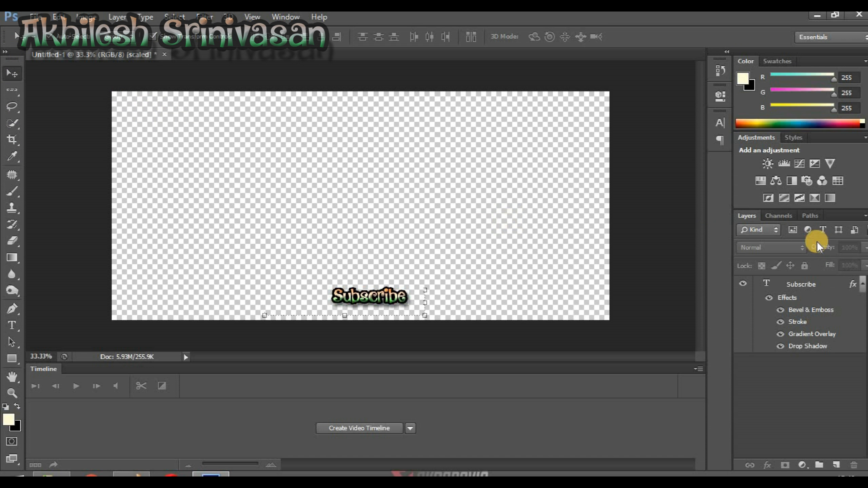
Select the Subscribe text layer and try its opacity at 40%, 42% and 45%
click(786, 285)
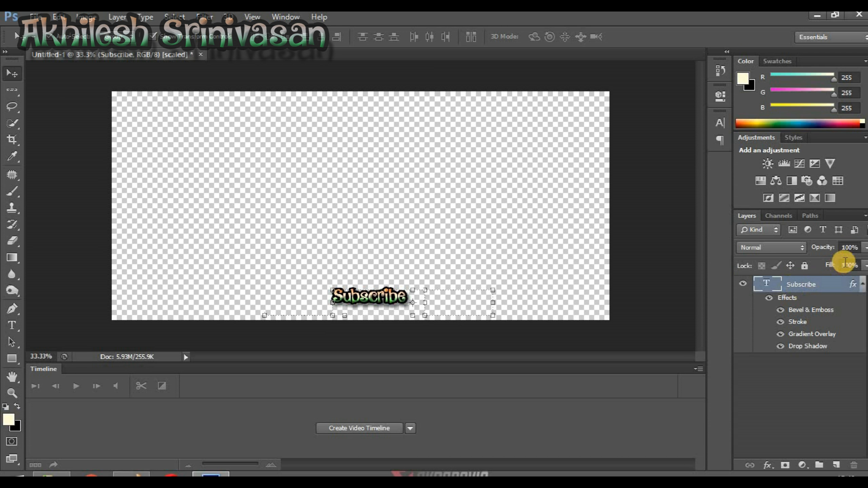
click(861, 249)
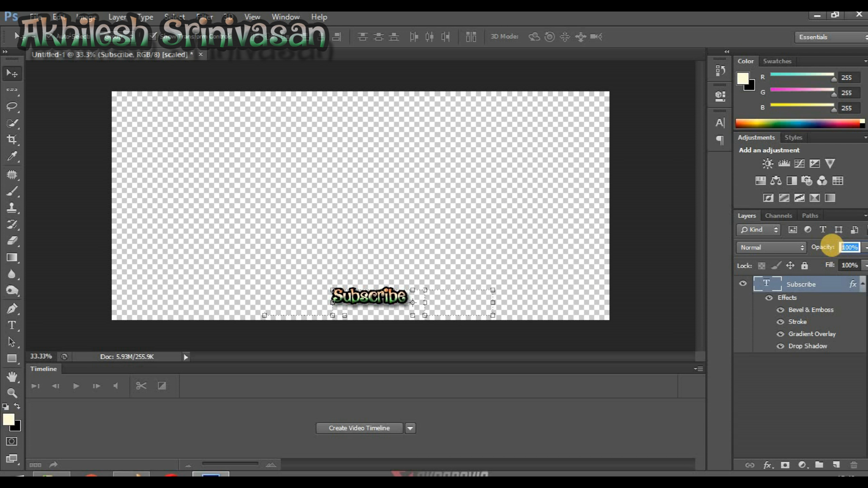
text(40)
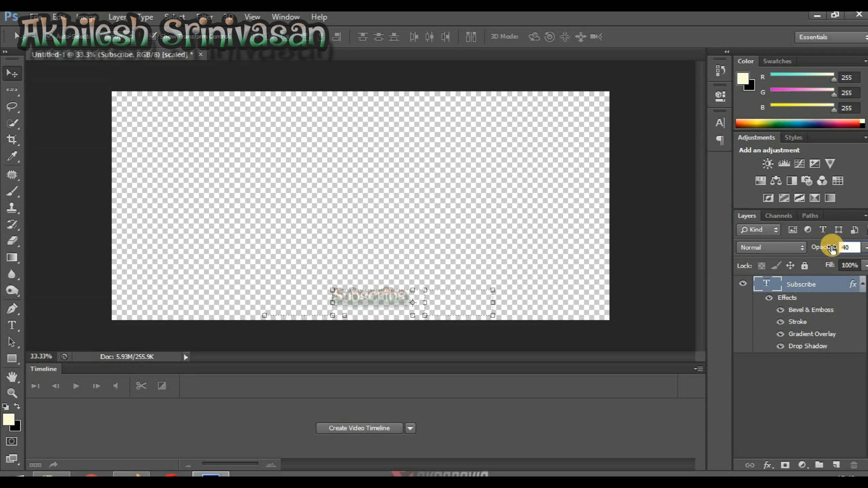
key(BackSpace)
key(BackSpace)
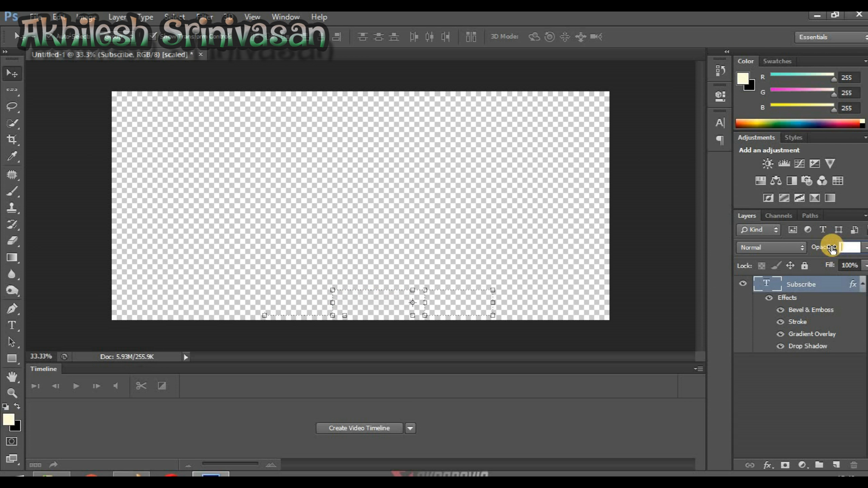
text(42)
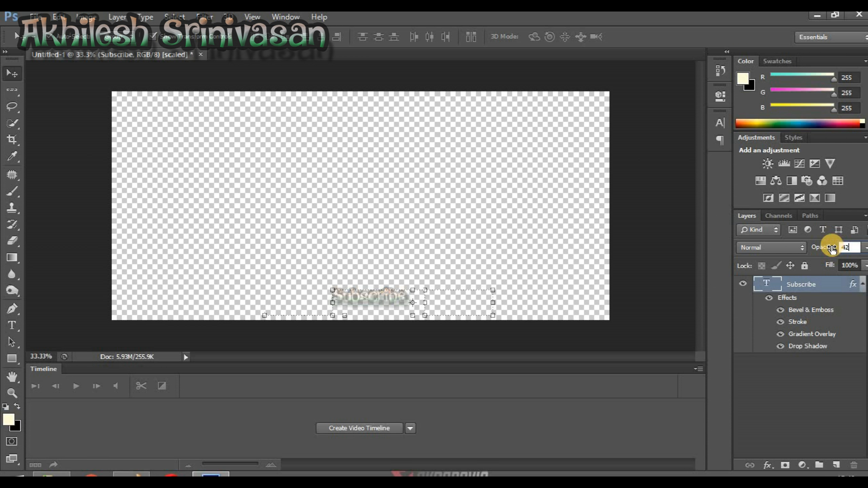
key(BackSpace)
key(BackSpace)
text(4)
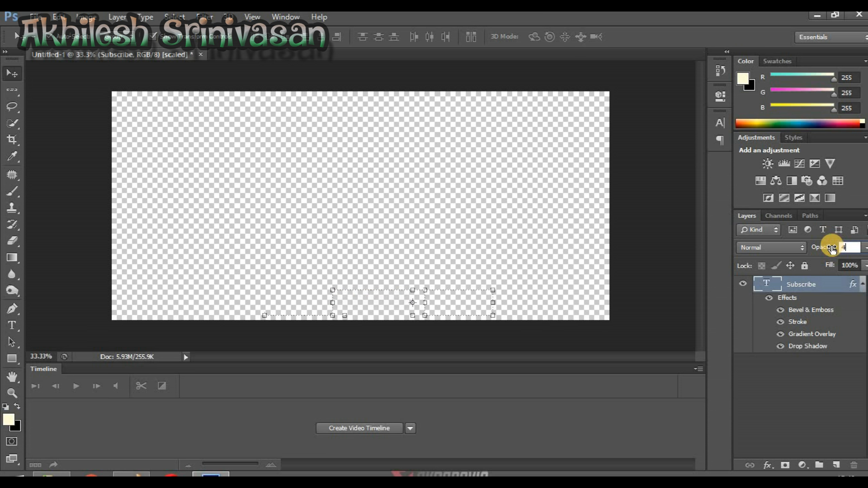
text(5)
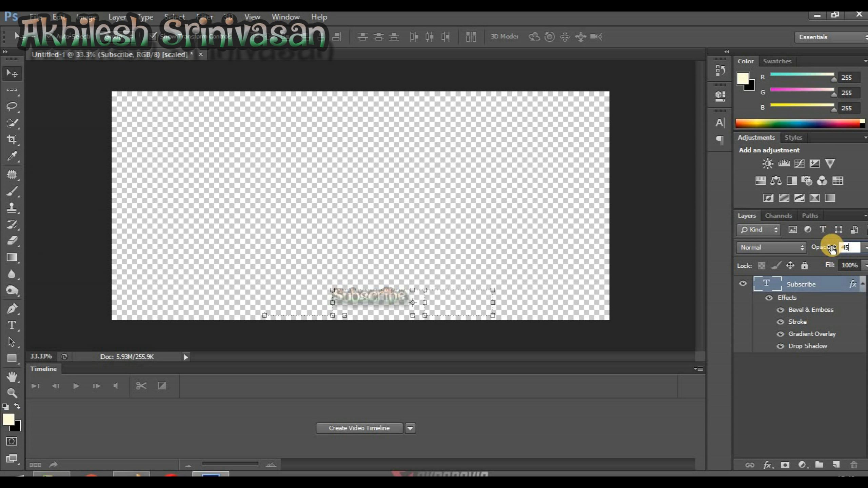
Set the Subscribe text layer's opacity to 47% and deselect the layer
key(BackSpace)
key(BackSpace)
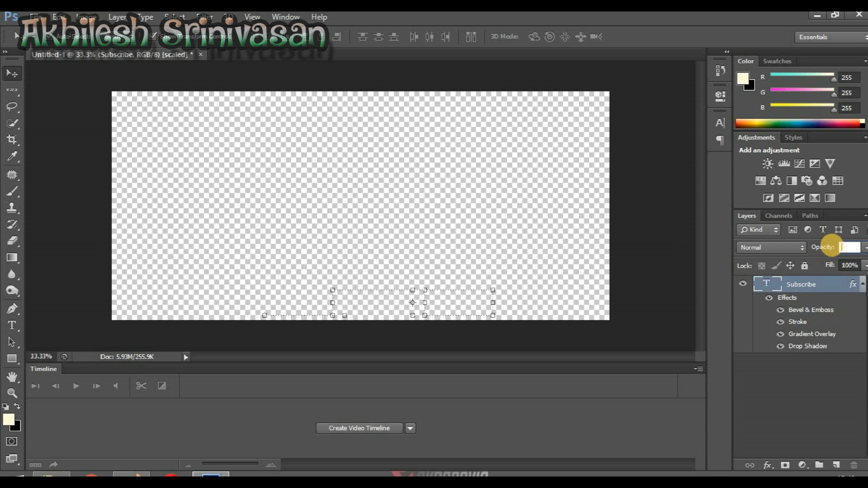
text(47)
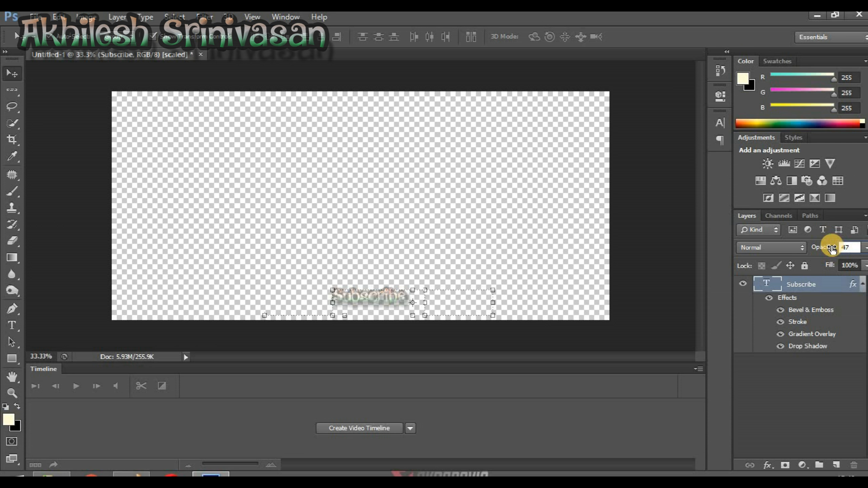
click(789, 288)
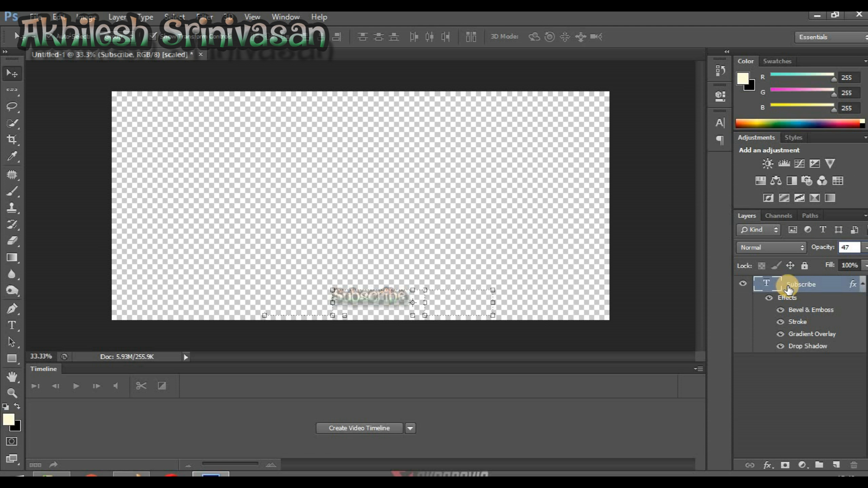
click(853, 246)
key(Return)
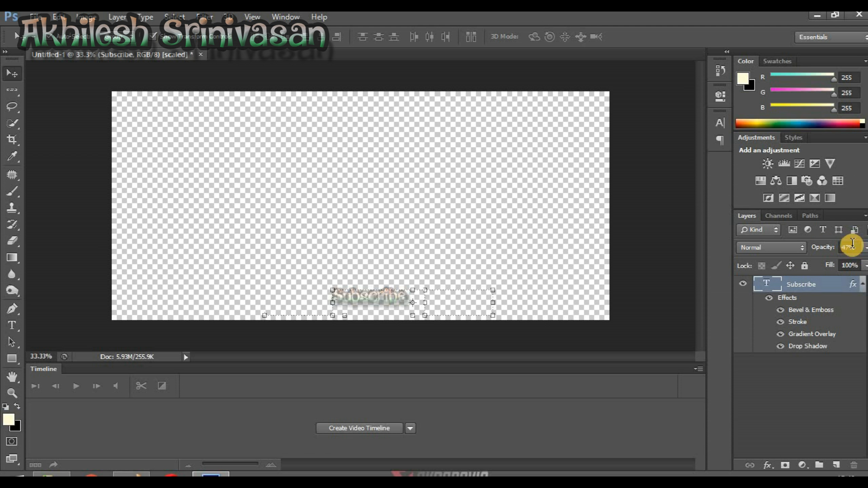
click(452, 258)
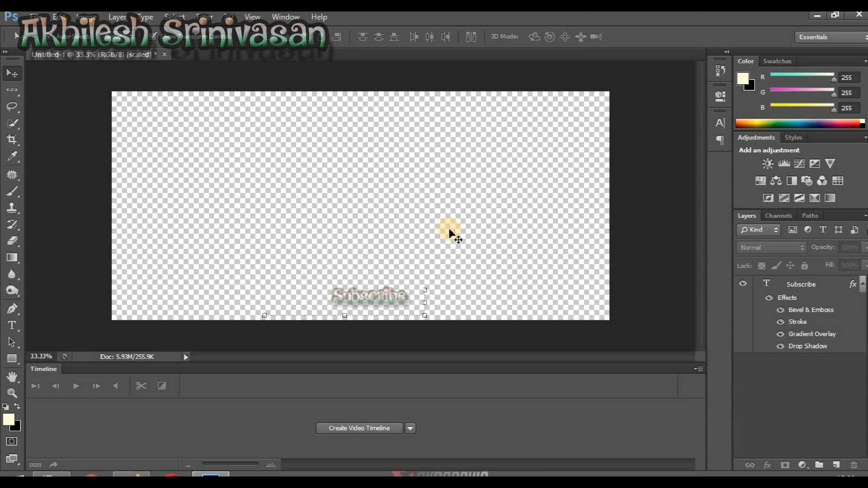
click(764, 479)
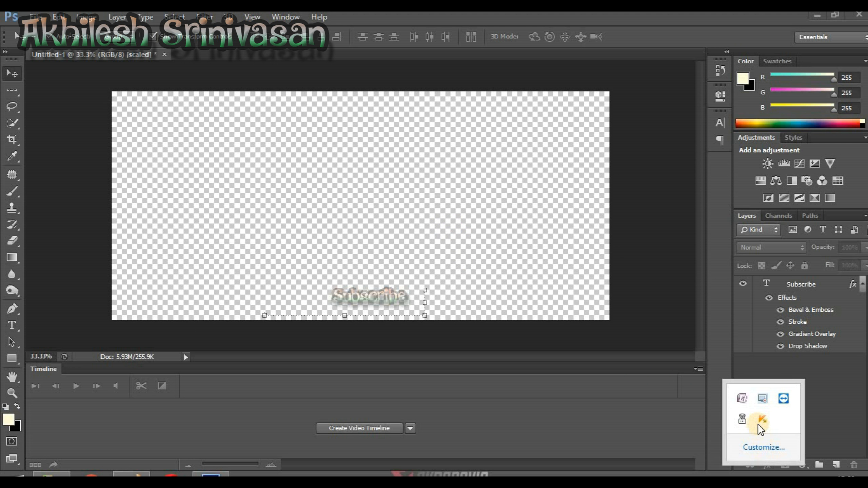